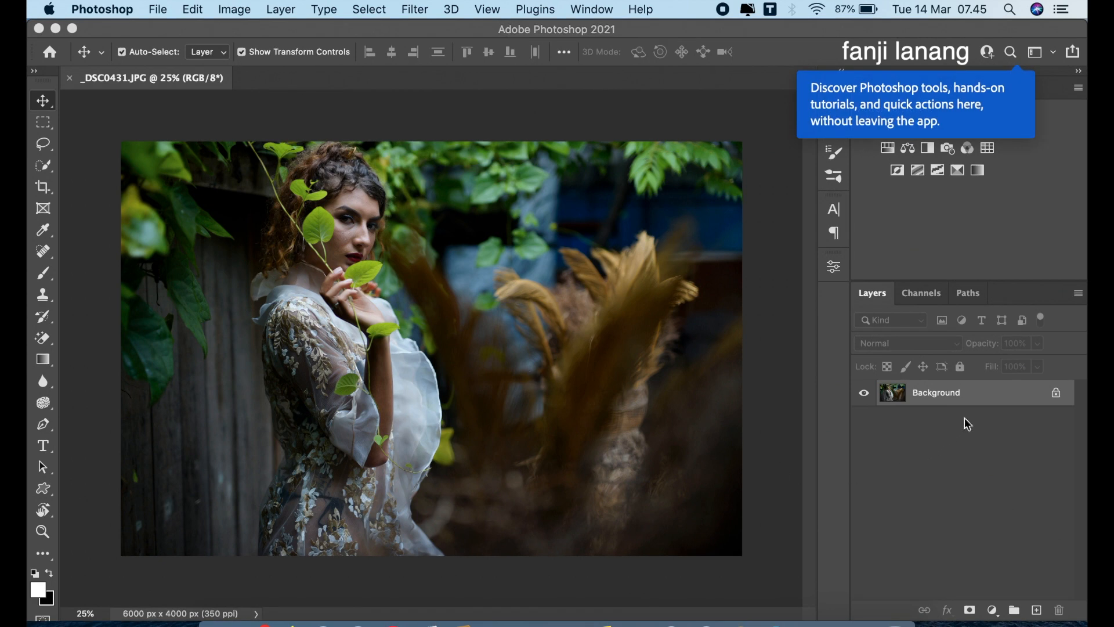
- Duplicate the Background layer and open the copy in the Camera Raw Filter
left_click_drag(1008, 400, 1036, 609)
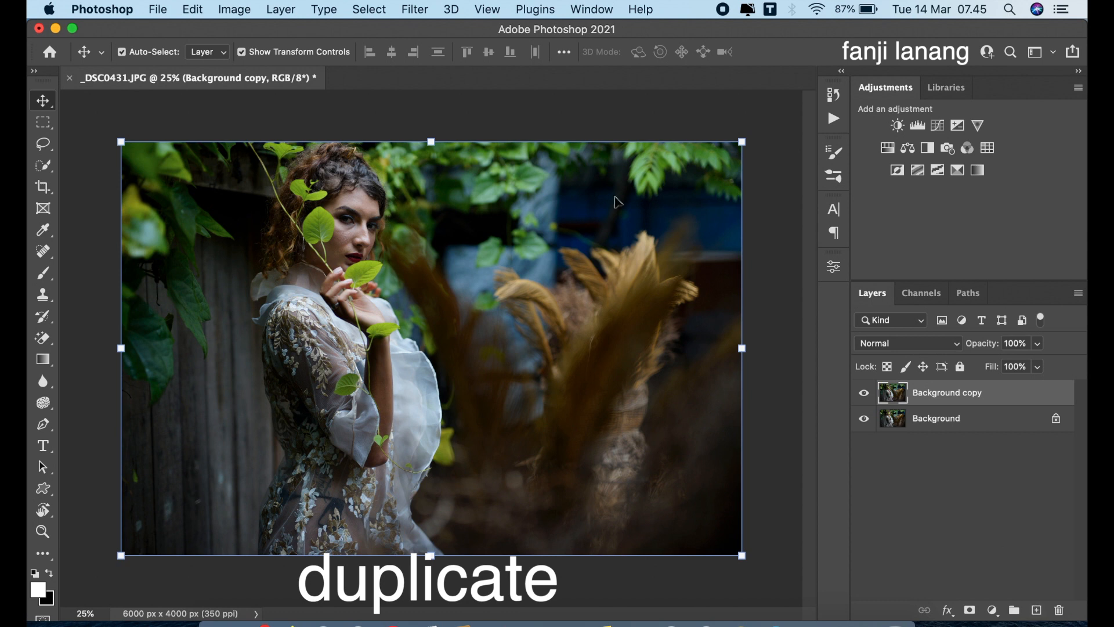
left_click(412, 10)
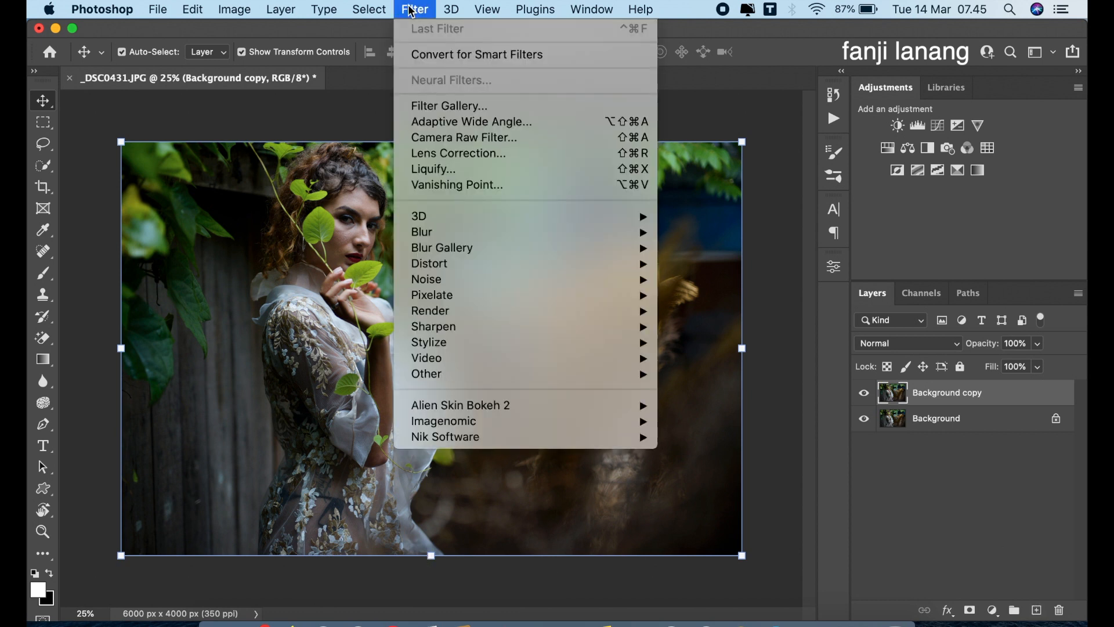
left_click(436, 138)
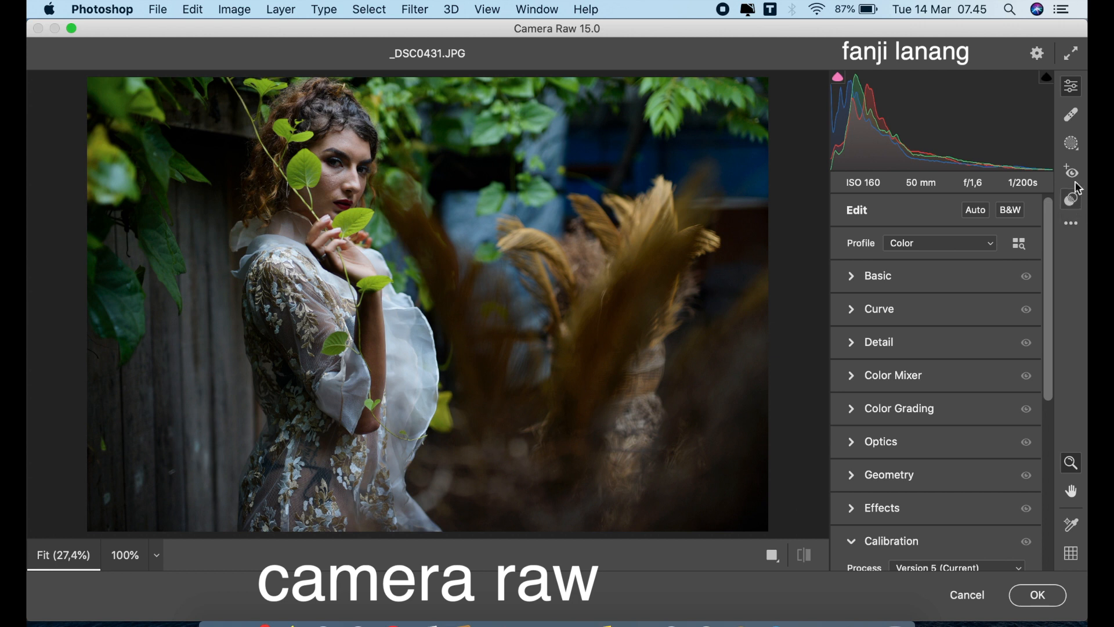
- Add a radial gradient mask as a tall ellipse around the woman, with the mask overlay hidden
left_click(1072, 144)
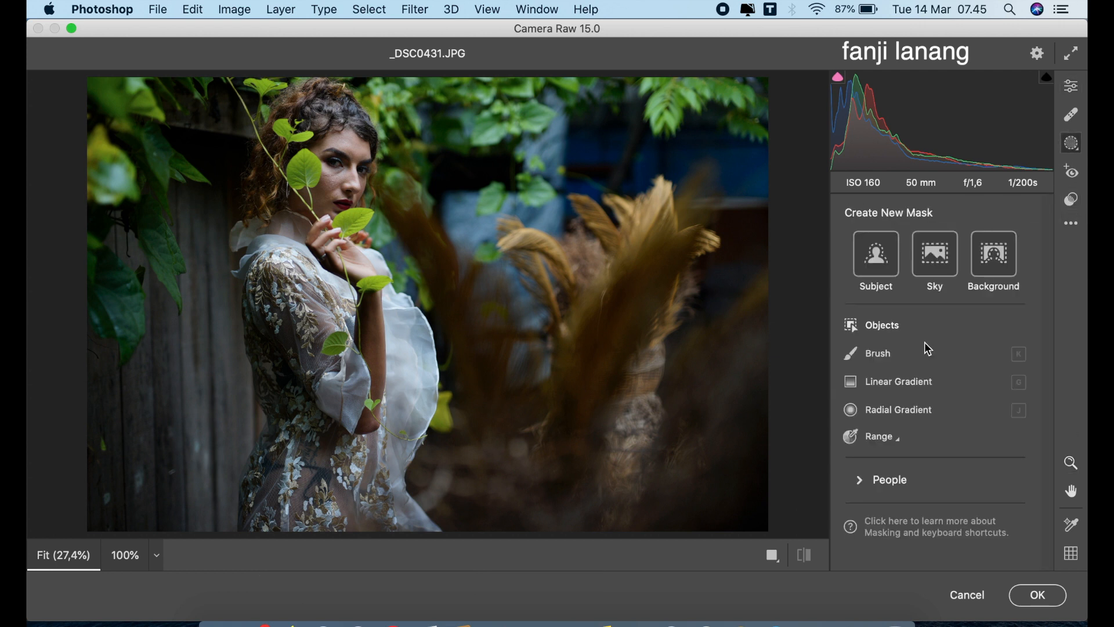
left_click(908, 410)
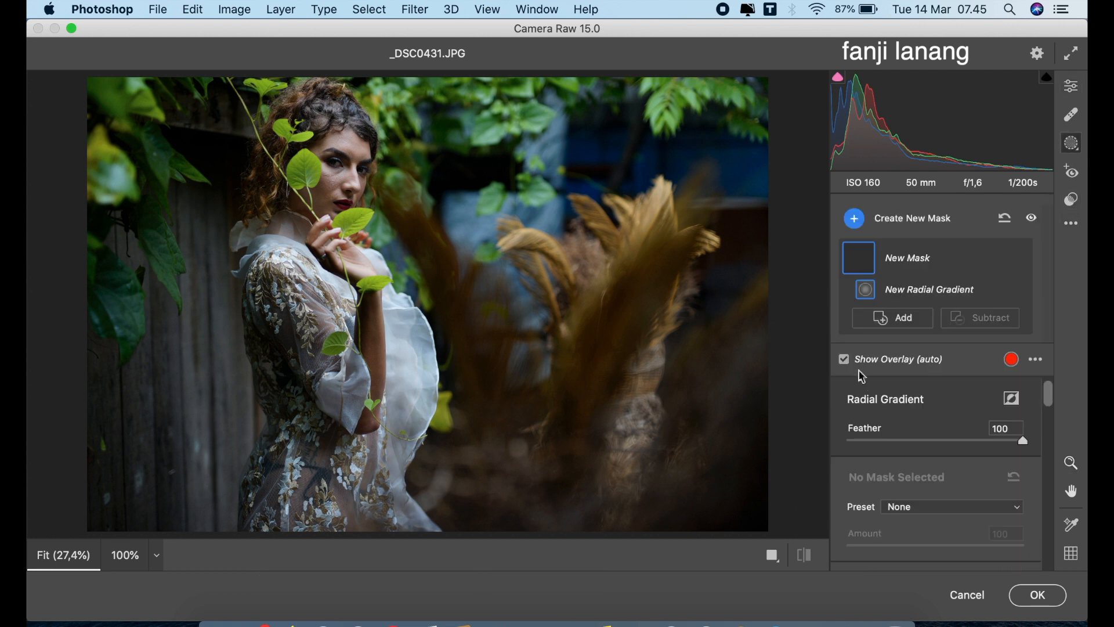
left_click(844, 359)
left_click_drag(319, 254, 414, 407)
left_click_drag(340, 369, 355, 413)
- Brighten the radial mask with Shadows +100, Highlights -31 and Exposure +0,45
left_click_drag(1048, 398, 1050, 436)
left_click_drag(967, 504, 1076, 516)
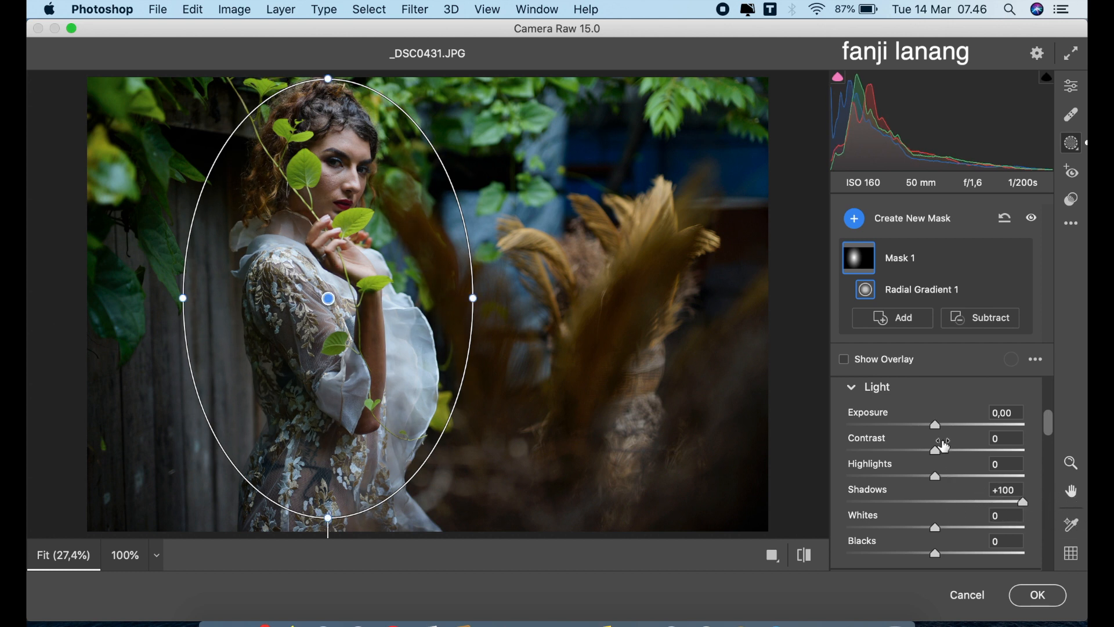
left_click_drag(935, 475, 909, 477)
left_click_drag(942, 428, 953, 430)
- Extend the radial mask further down over the dress and set its Blacks to +36 and Contrast to +30
left_click_drag(328, 517, 330, 569)
left_click_drag(348, 429, 346, 449)
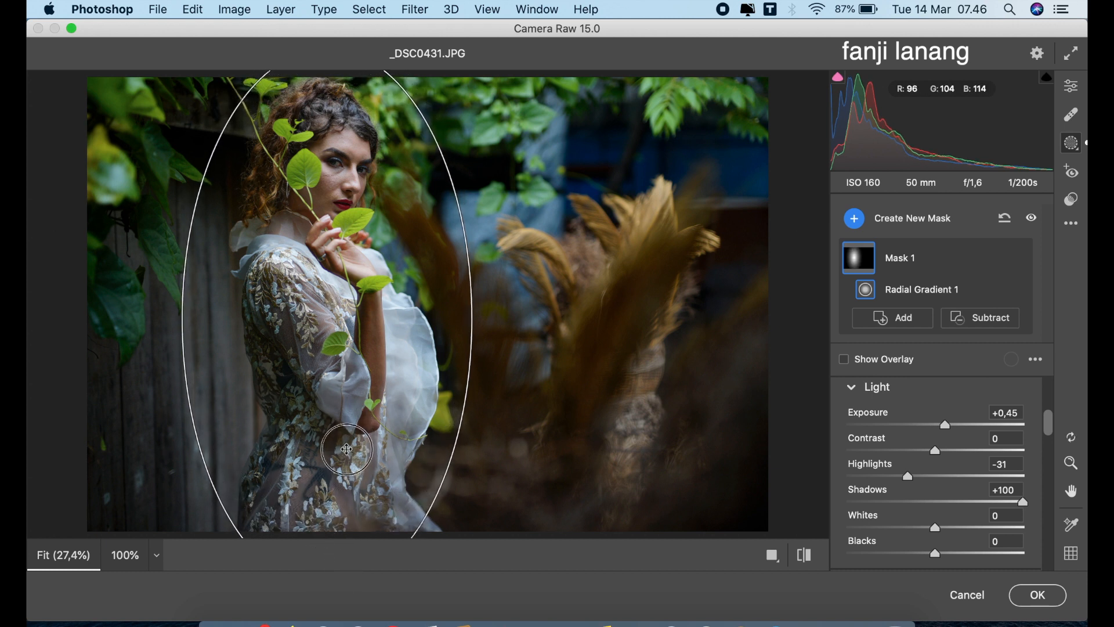
left_click(1024, 503)
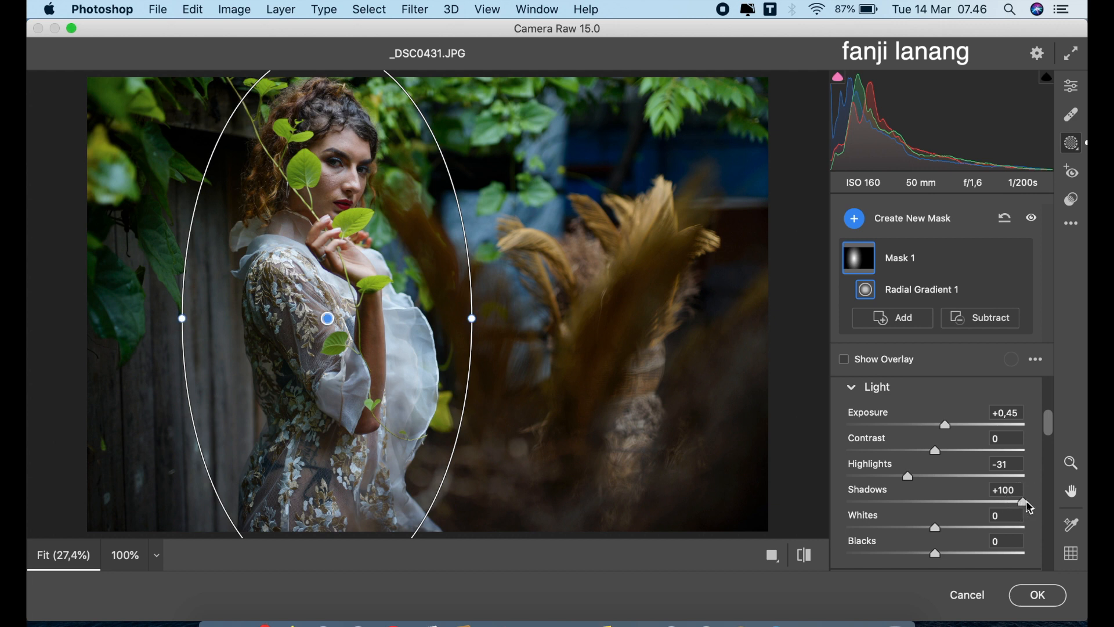
left_click_drag(936, 553, 971, 561)
left_click_drag(938, 454, 966, 457)
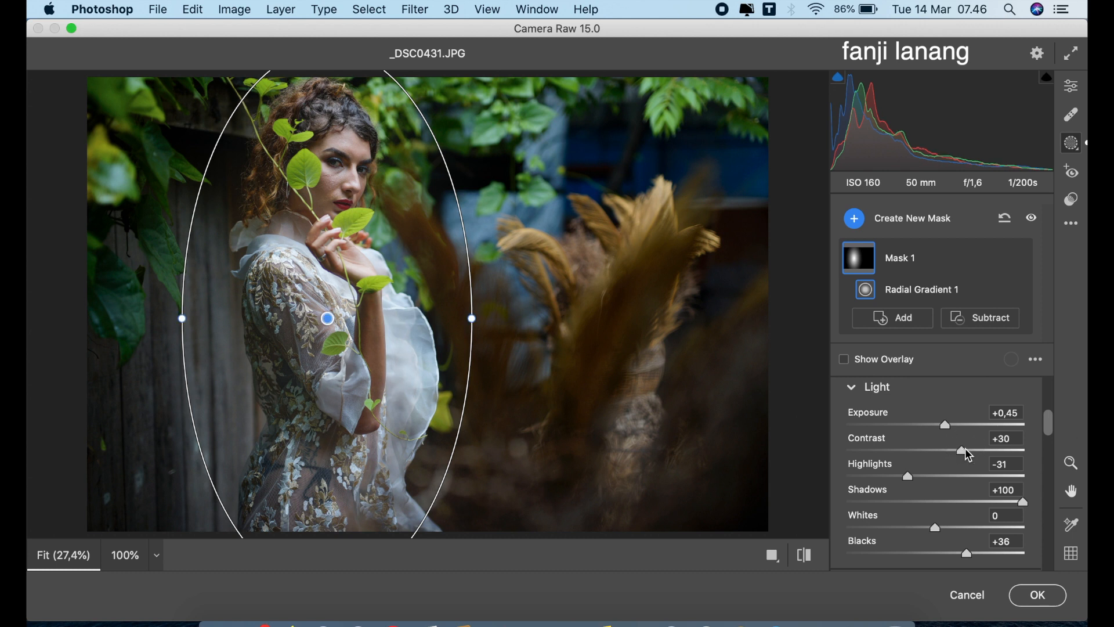
- Return to the global edit settings and compare the photo before and after the mask adjustments
left_click(1072, 87)
left_click(804, 555)
left_click(804, 556)
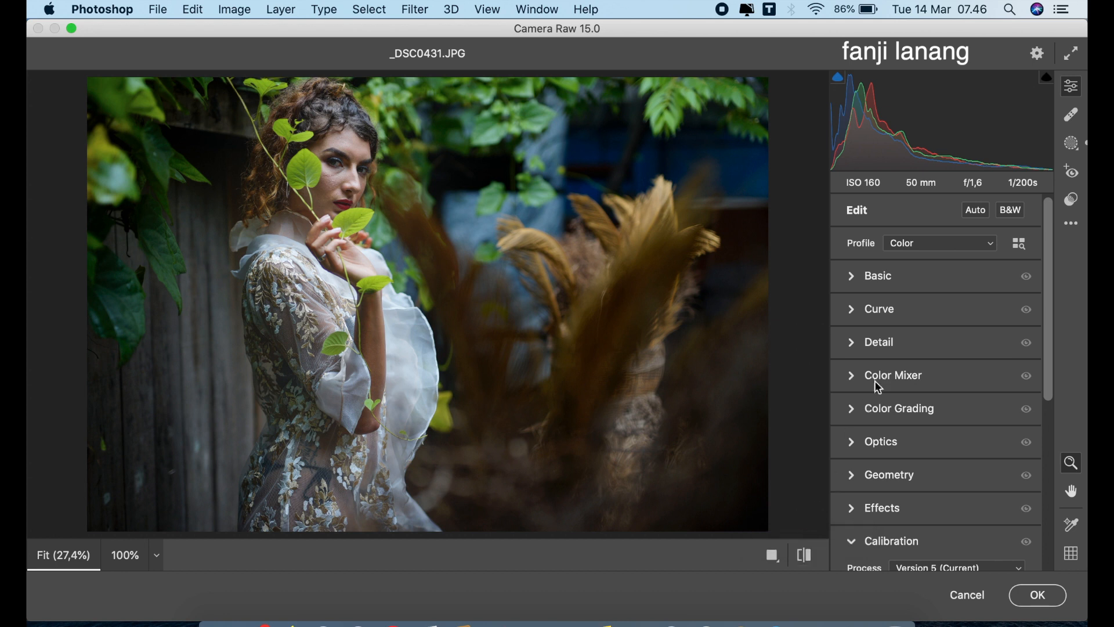
- In the Basic adjustments, set Highlights to -35, Shadows to +35 and Texture to -10, keeping Temperature at 0
left_click(855, 277)
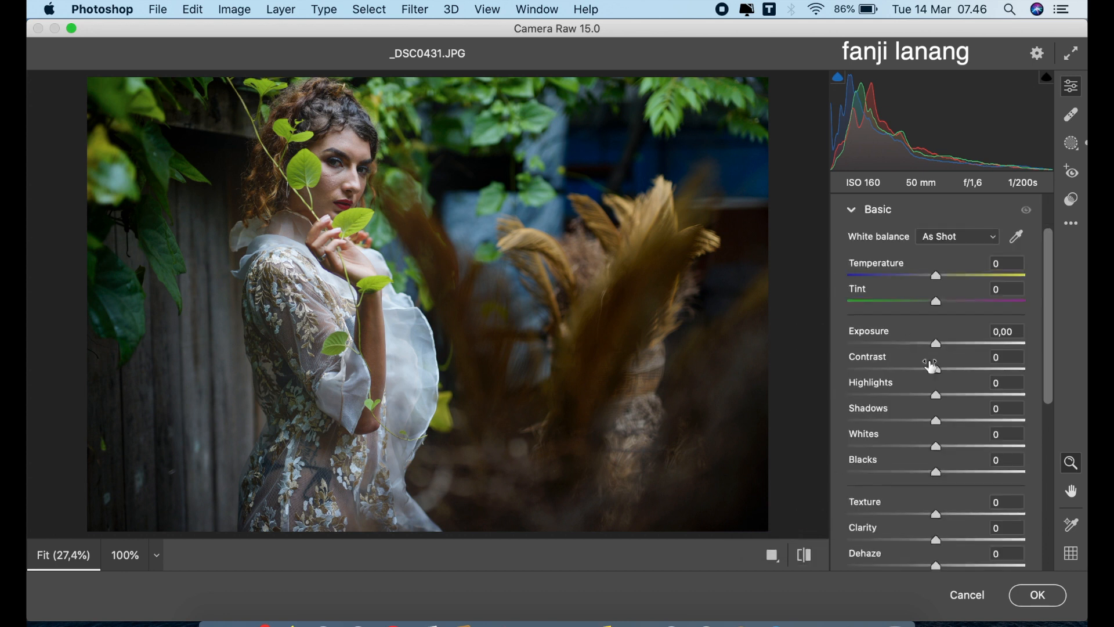
left_click(912, 395)
left_click_drag(940, 411, 969, 437)
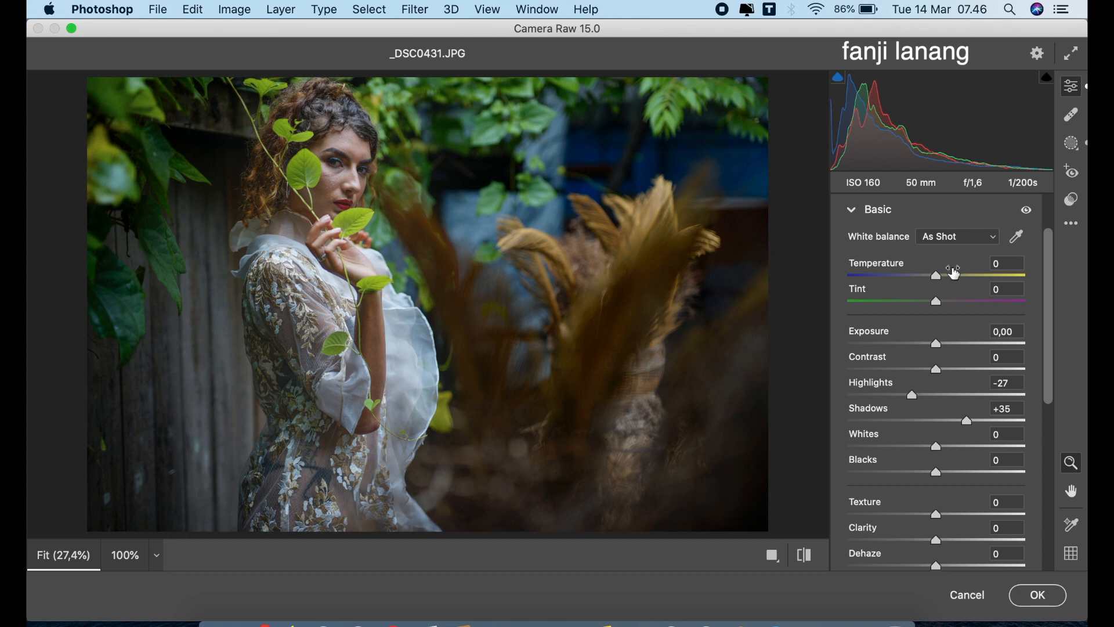
left_click_drag(932, 281, 939, 286)
left_click_drag(963, 423, 966, 433)
left_click_drag(911, 398, 908, 400)
left_click_drag(969, 425, 967, 423)
left_click_drag(929, 514, 930, 518)
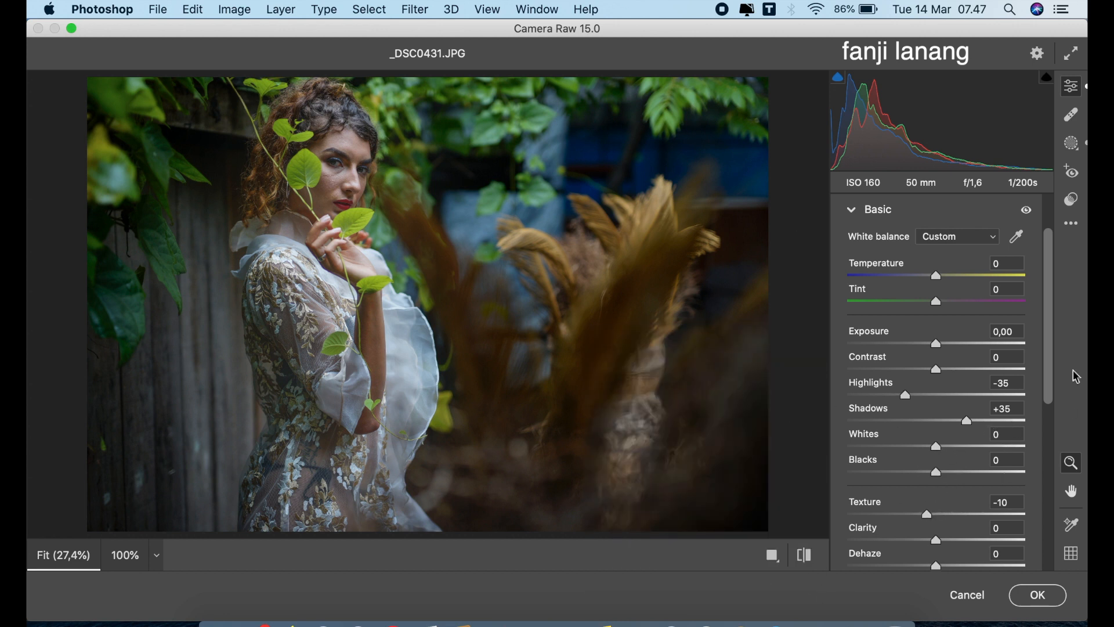
- Check the remaining Basic settings, collapse them, and compare the edited photo with the original
left_click_drag(1048, 250, 1047, 284)
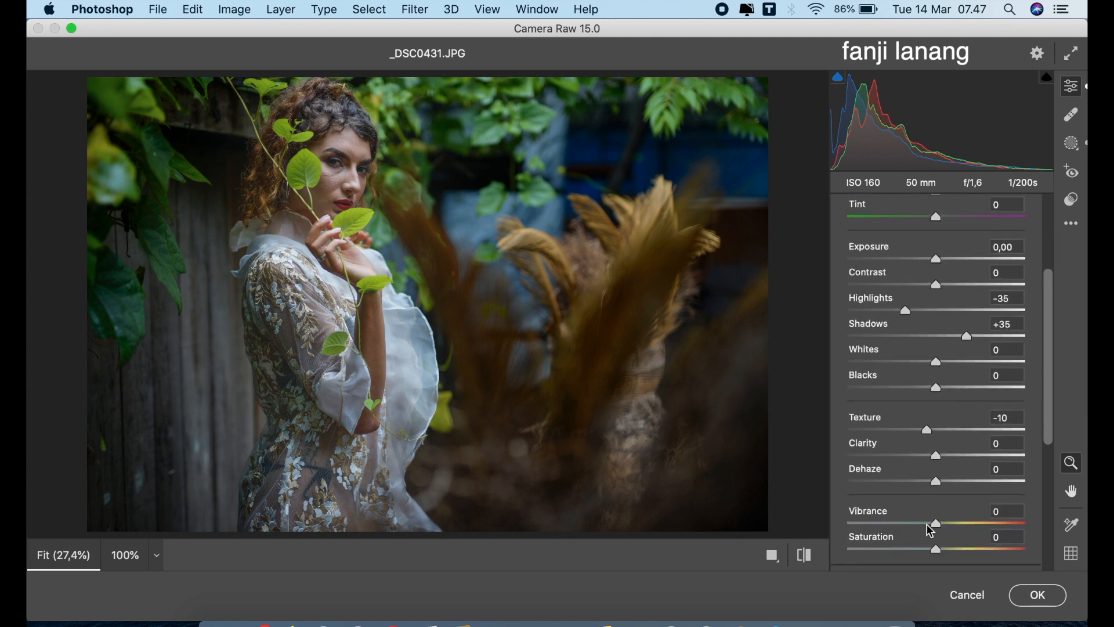
scroll(1045, 245, "up", 5)
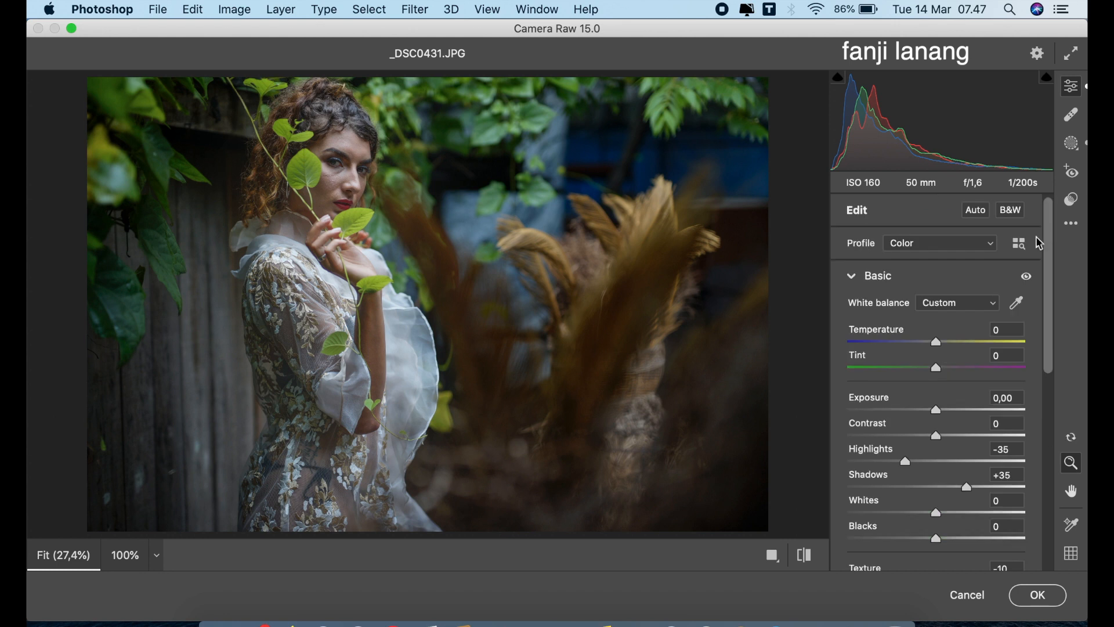
left_click(851, 276)
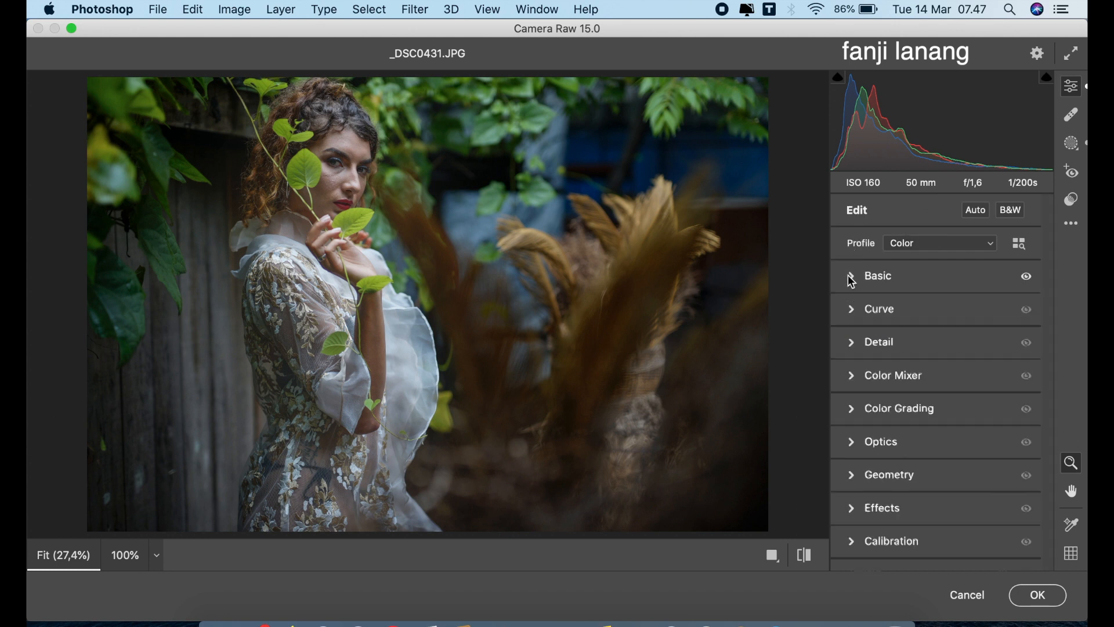
left_click(805, 556)
left_click(806, 557)
- Shape the point curve for a matte look: black point output 20, a shadow point at input 65, output 56, and a midtone anchor
left_click(852, 308)
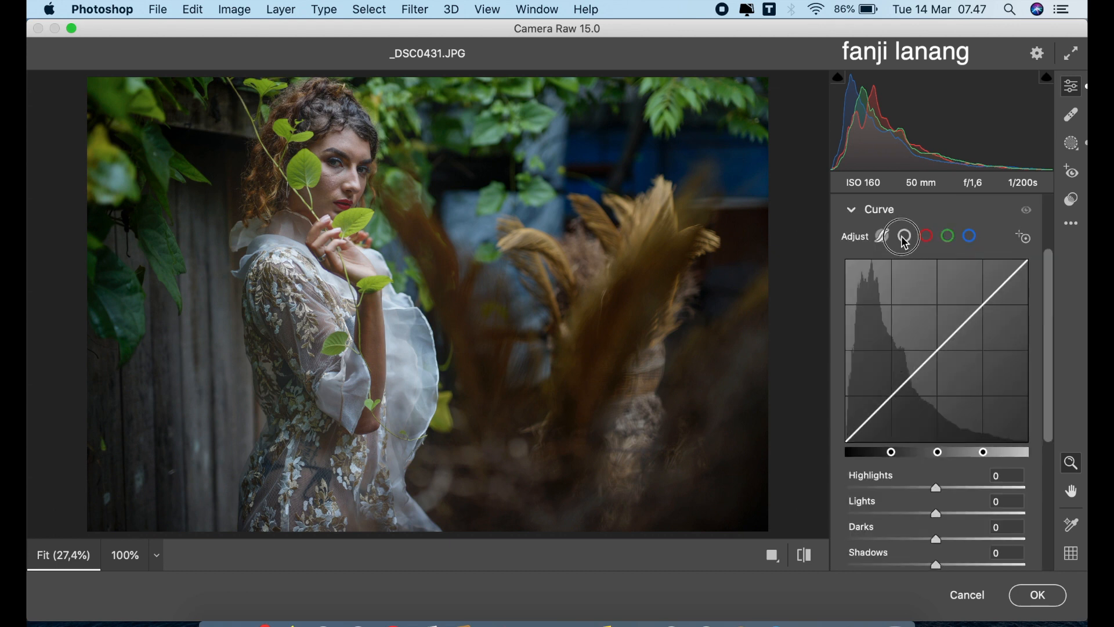
left_click(893, 399)
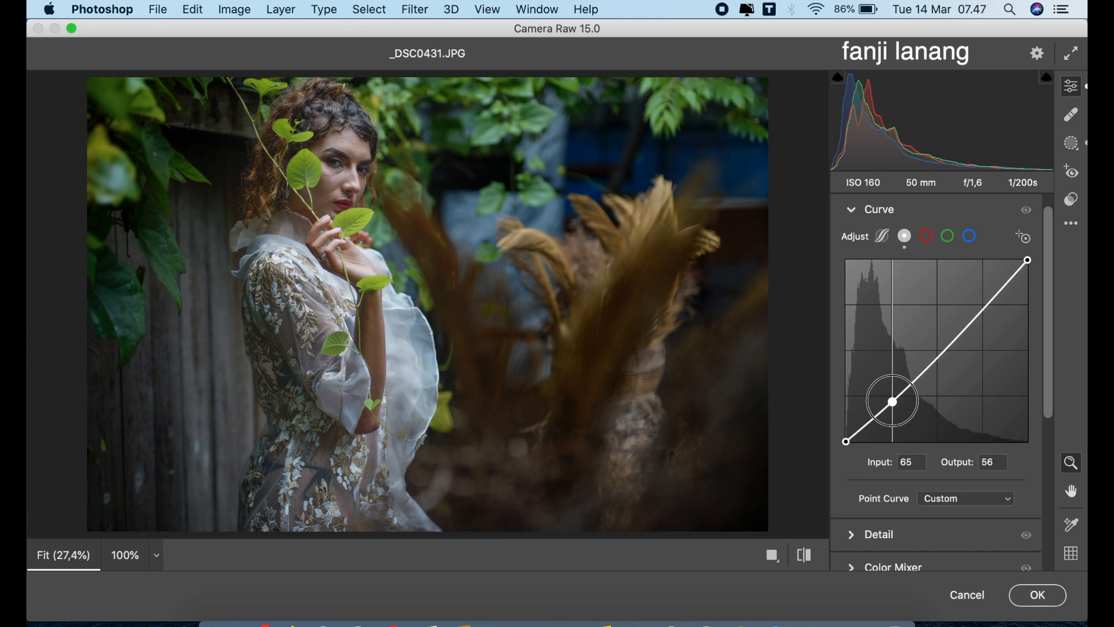
left_click_drag(846, 441, 846, 435)
left_click(940, 357)
left_click_drag(846, 434, 846, 427)
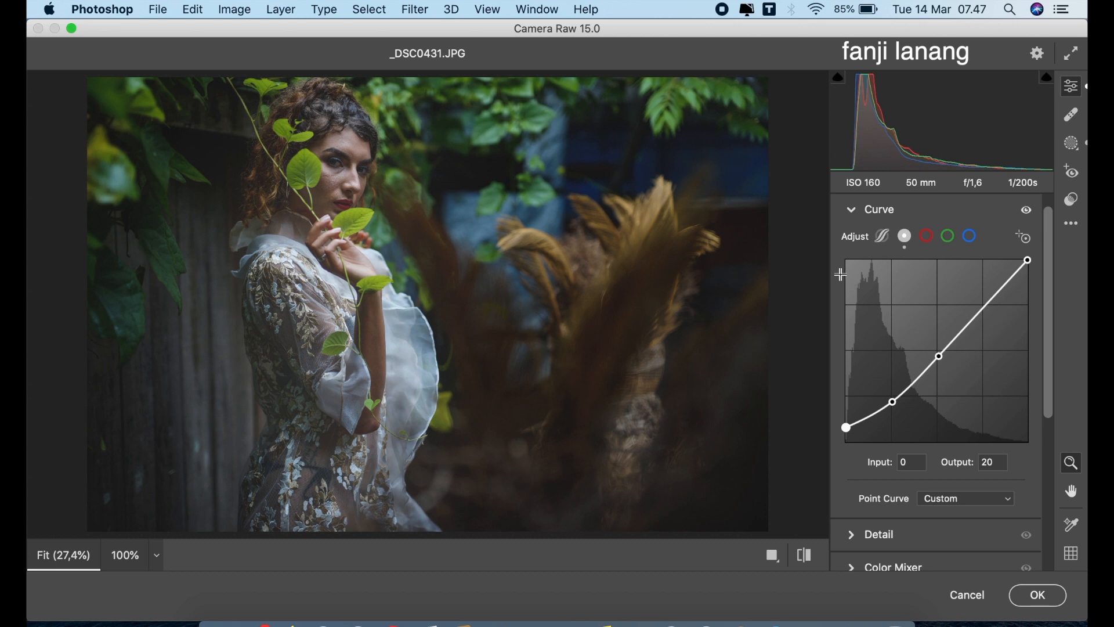
left_click(853, 211)
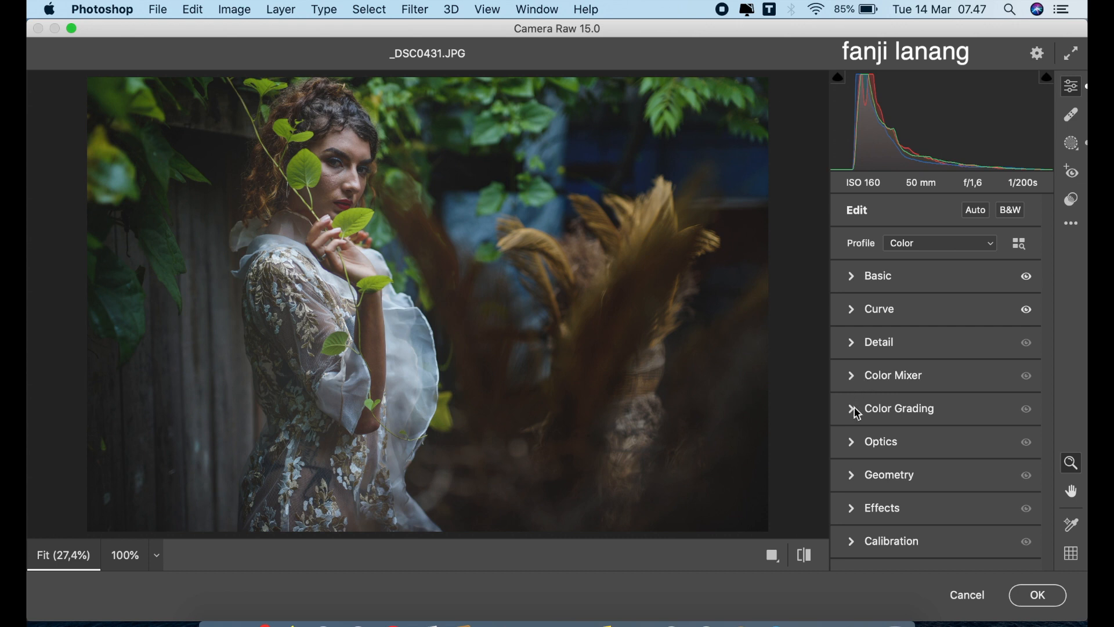
- In the Color Mixer, set the hue of Greens to +45, Aquas to +20 and Blues to -21
left_click(852, 379)
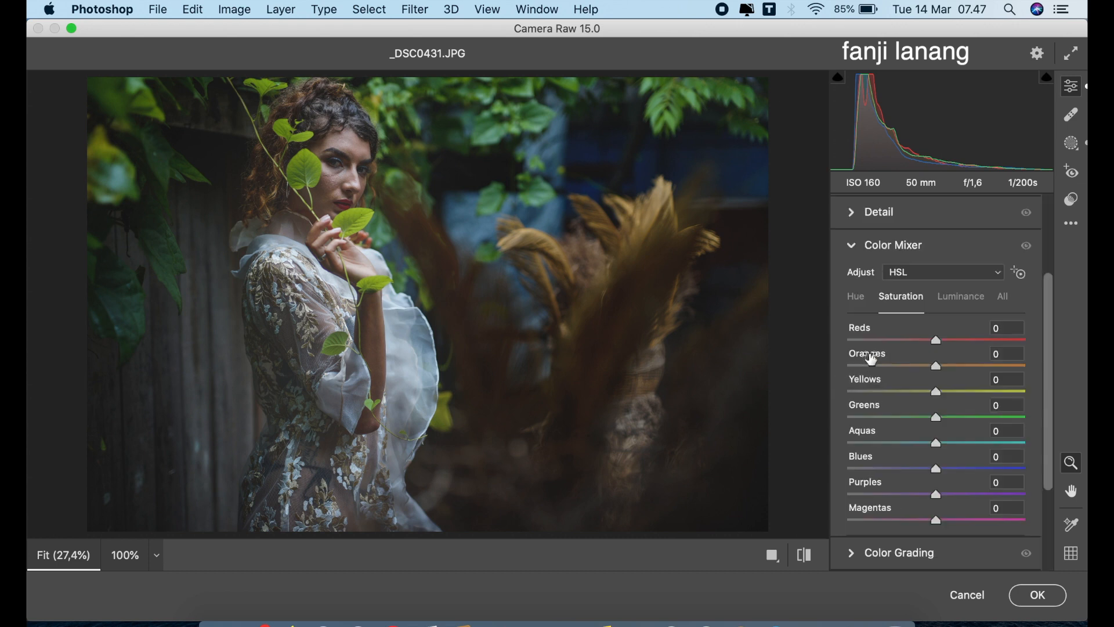
left_click(861, 303)
left_click(974, 417)
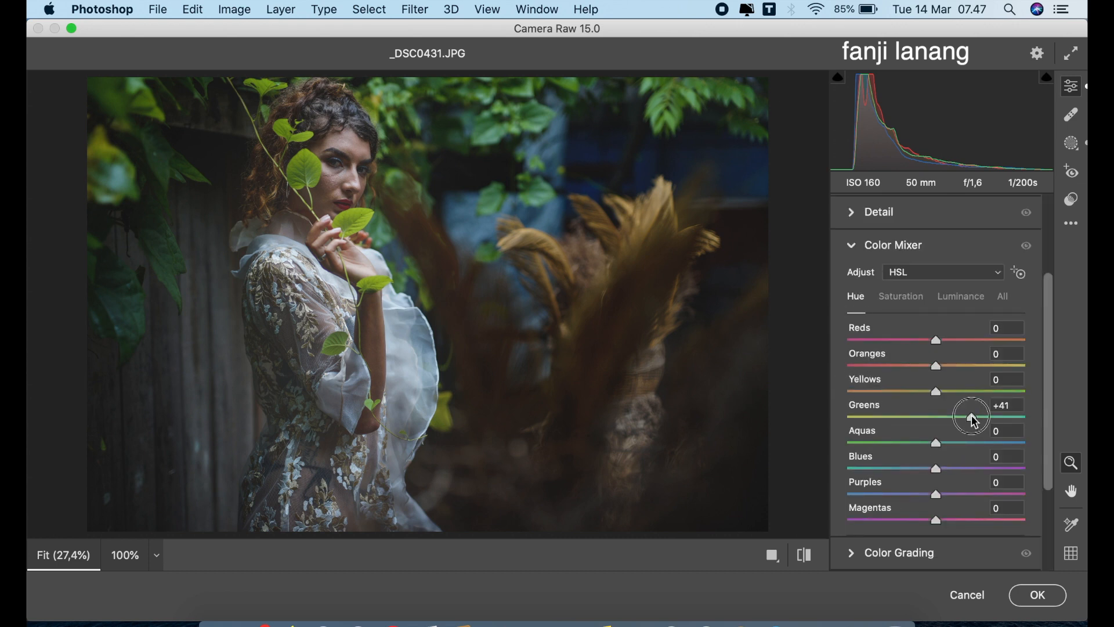
left_click_drag(974, 419, 922, 479)
left_click(923, 442)
left_click(924, 469)
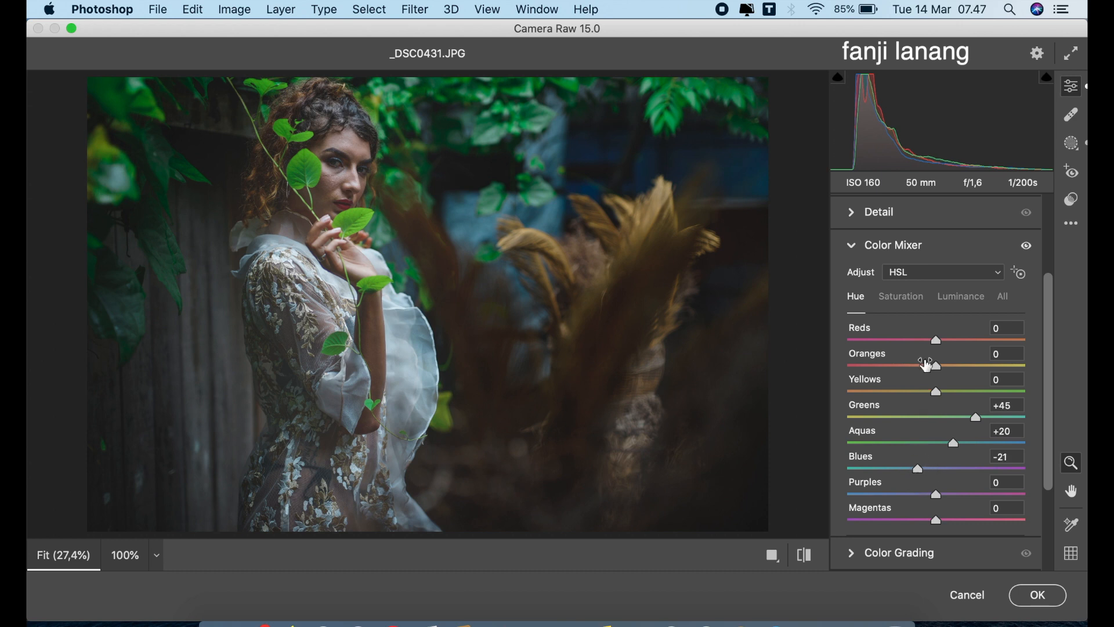
- Reduce the Color Mixer saturation of Yellows, Greens and Aquas to -30 each
left_click(907, 297)
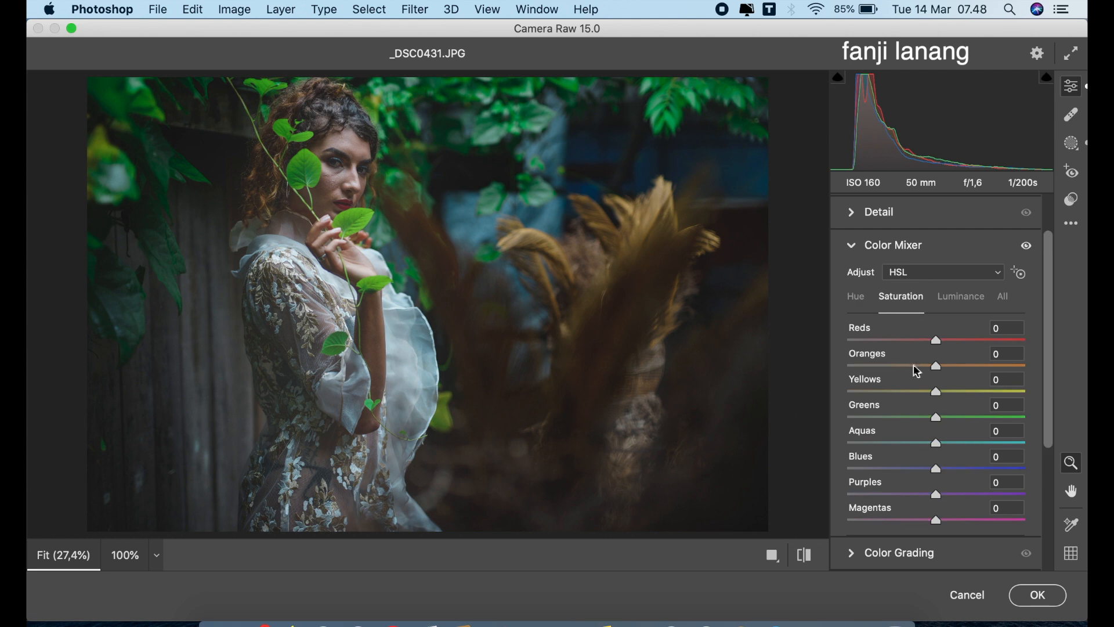
left_click(913, 392)
left_click(913, 418)
left_click_drag(915, 422, 909, 444)
left_click_drag(910, 393, 909, 399)
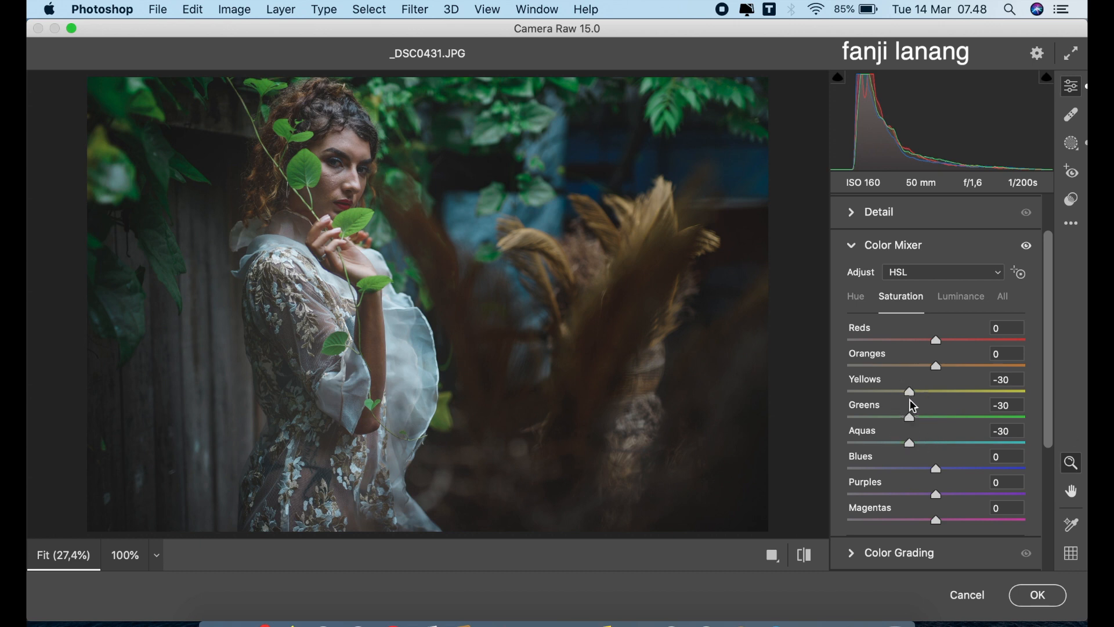
- Set the luminance of Oranges to +20 and collapse the Color Mixer
left_click(962, 298)
left_click_drag(953, 361, 952, 364)
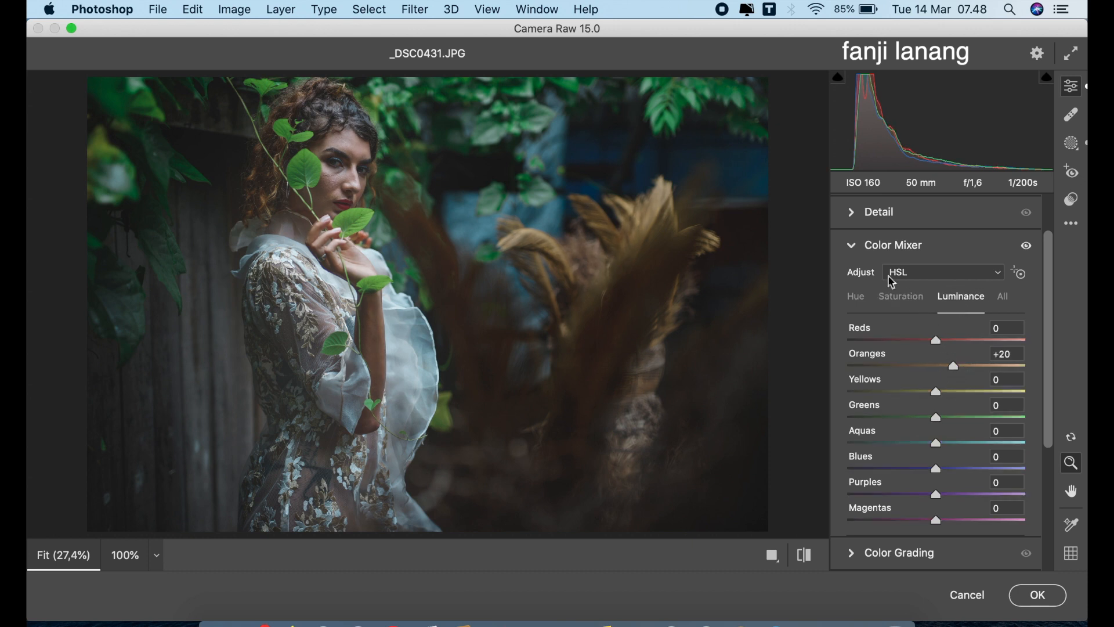
left_click(853, 246)
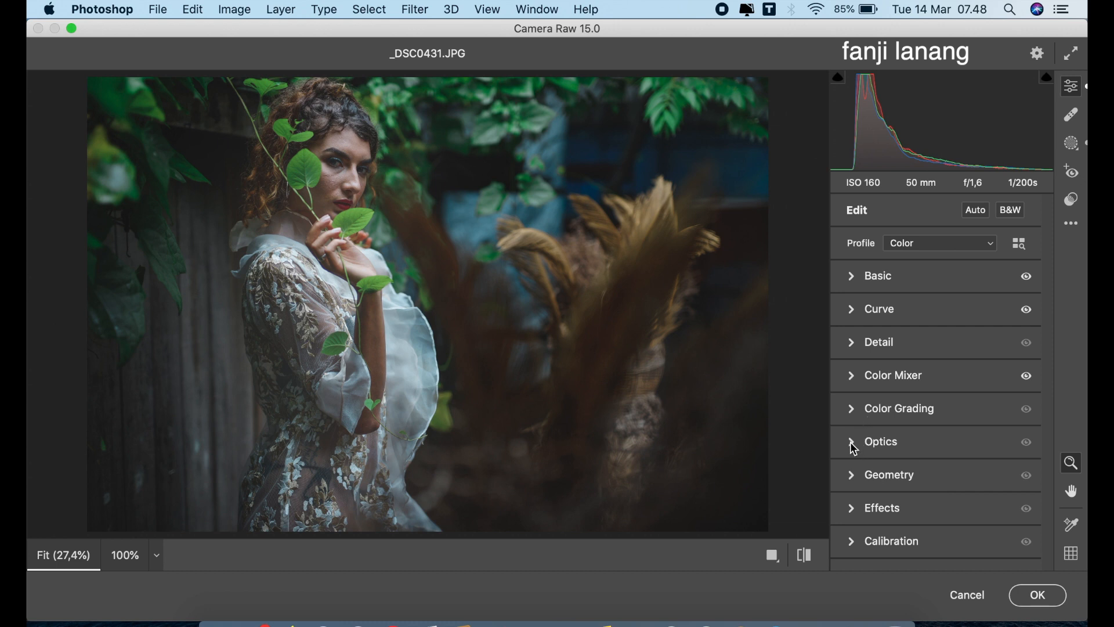
left_click(855, 474)
left_click(853, 513)
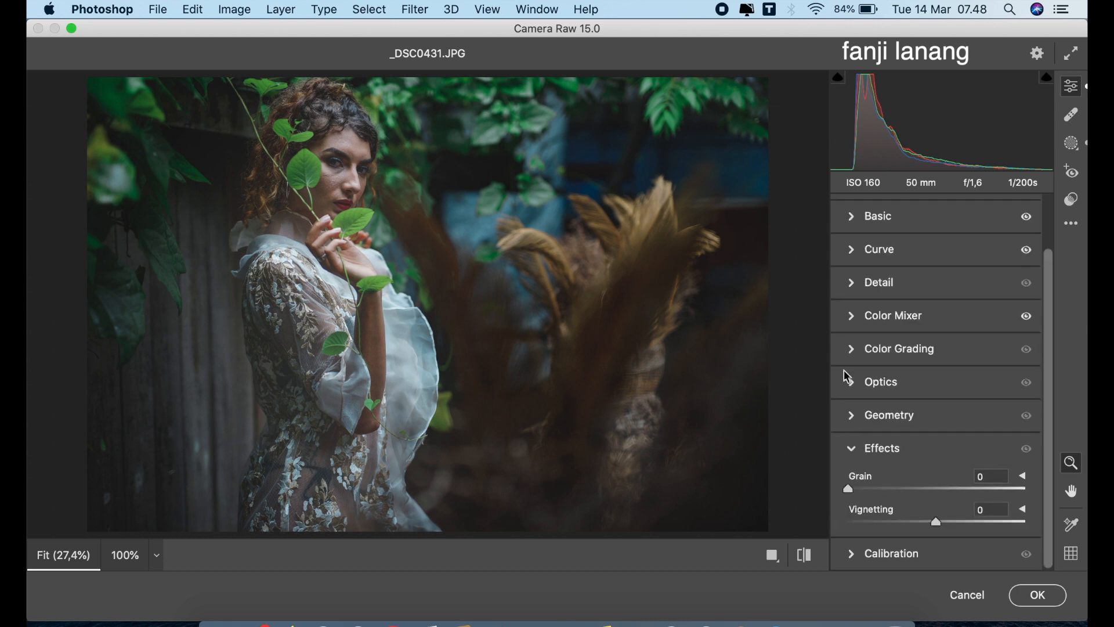
left_click(854, 447)
- Calibrate the primary hues to Red +50, Green -70 and Blue -60, and compare the photo with the original
left_click(856, 543)
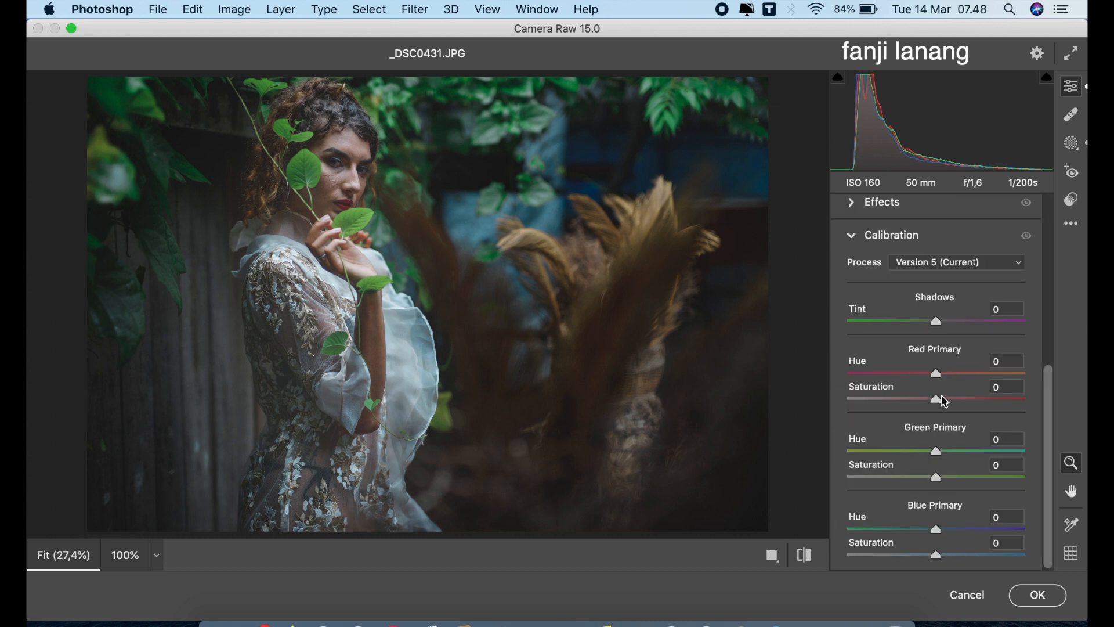
left_click_drag(960, 376, 832, 460)
left_click_drag(907, 531, 904, 530)
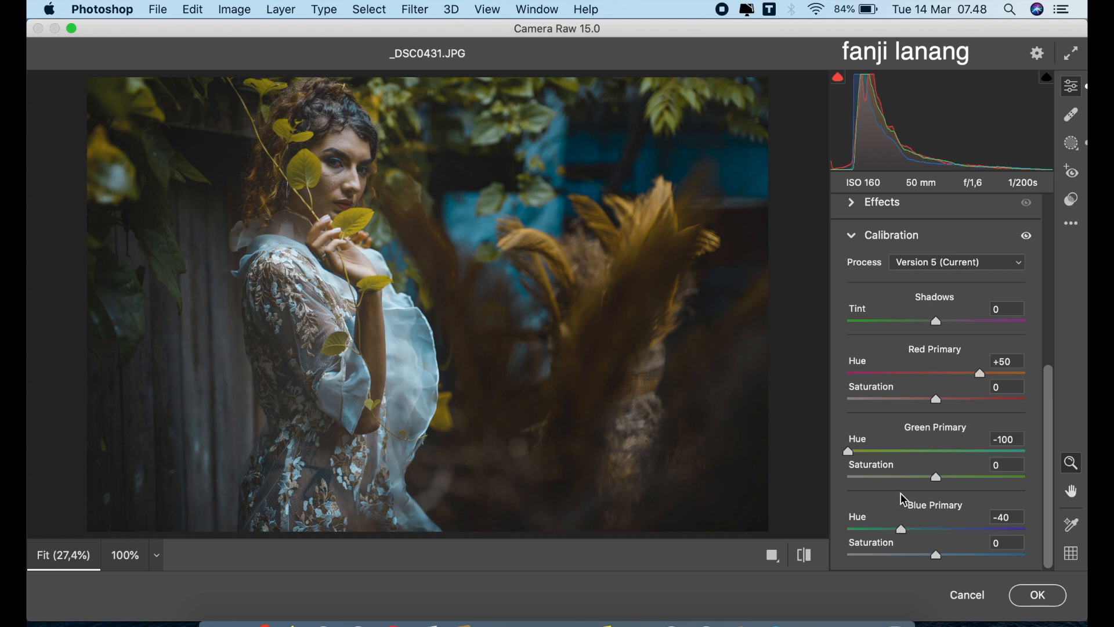
left_click_drag(856, 529, 886, 555)
left_click_drag(868, 456, 877, 464)
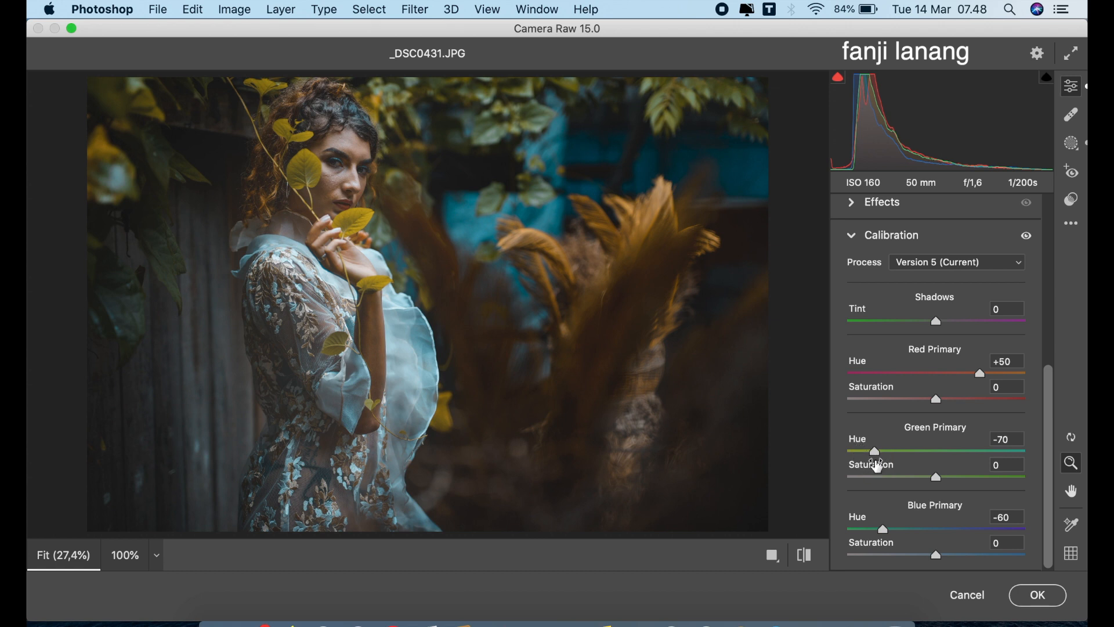
left_click(813, 557)
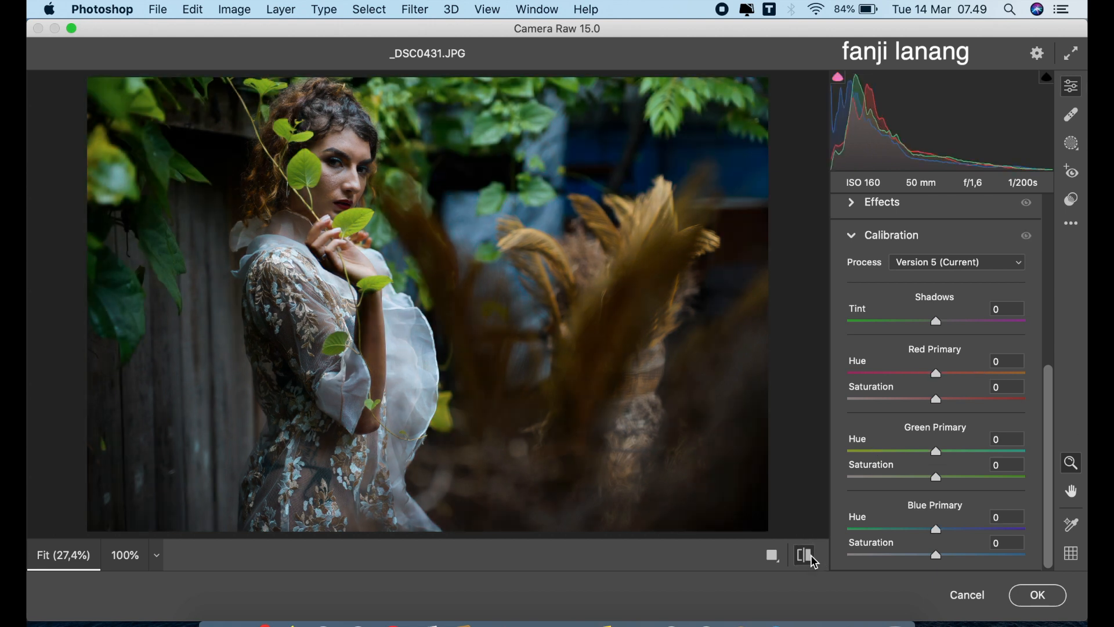
left_click(813, 558)
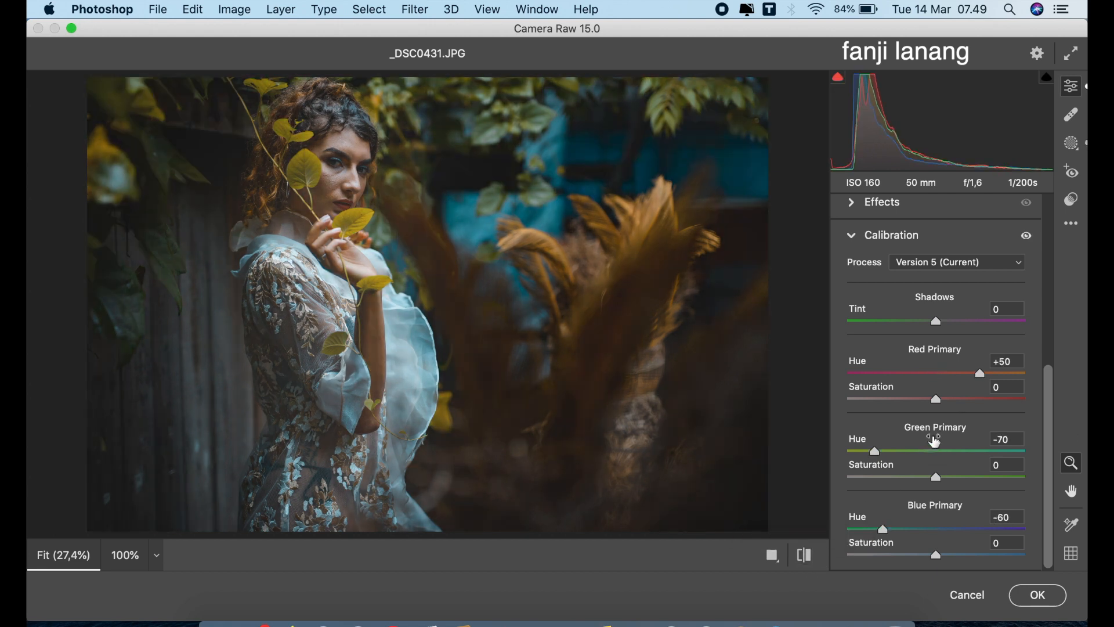
- Refine the Red Primary calibration with Saturation -20 and Hue +35
left_click(920, 401)
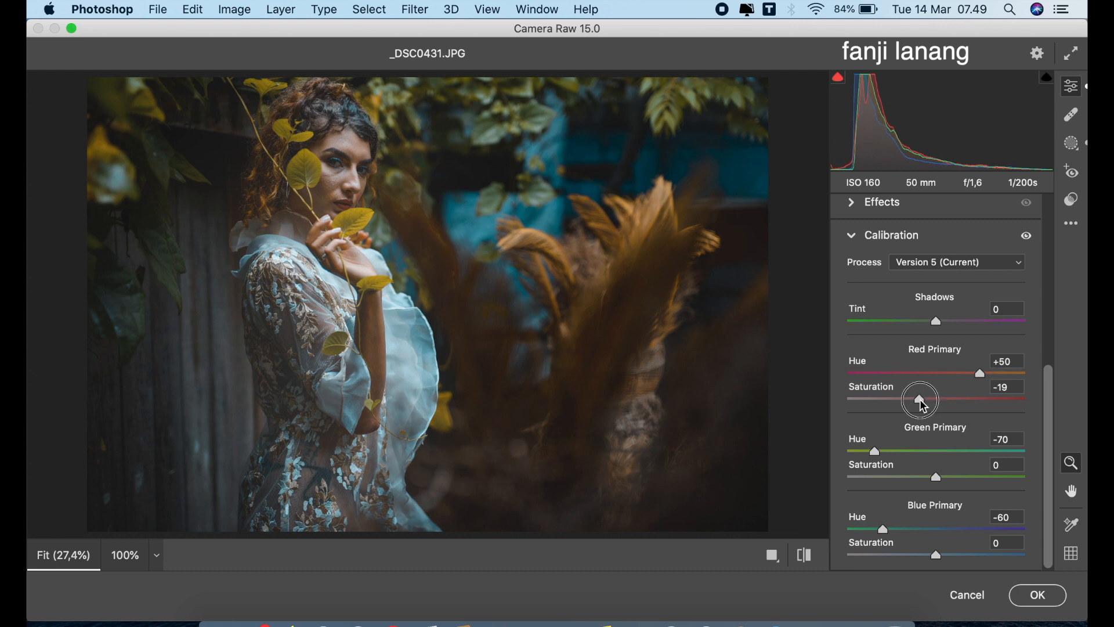
left_click_drag(922, 404, 923, 438)
left_click_drag(989, 375, 968, 392)
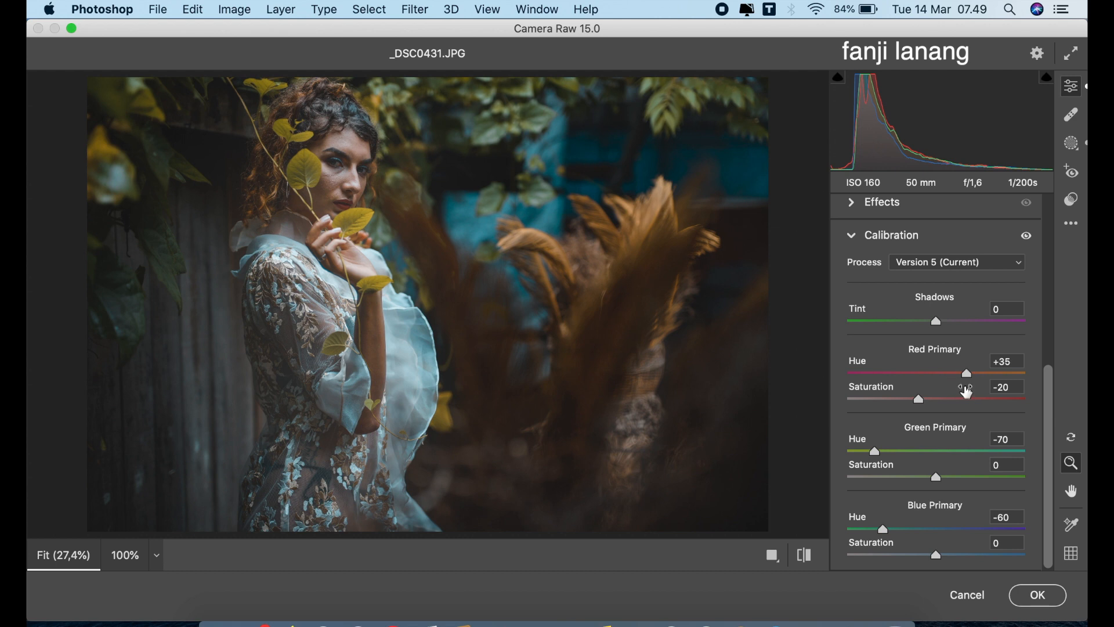
- Set the Green Primary hue to -60 and compare the graded photo with its default settings
left_click_drag(876, 454, 886, 464)
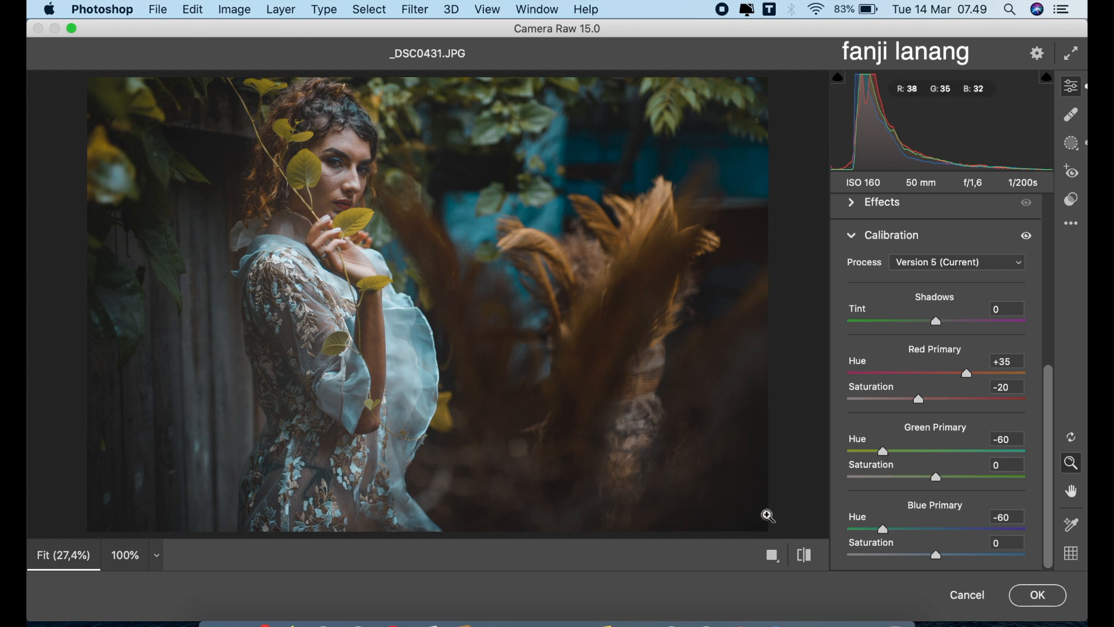
left_click(804, 556)
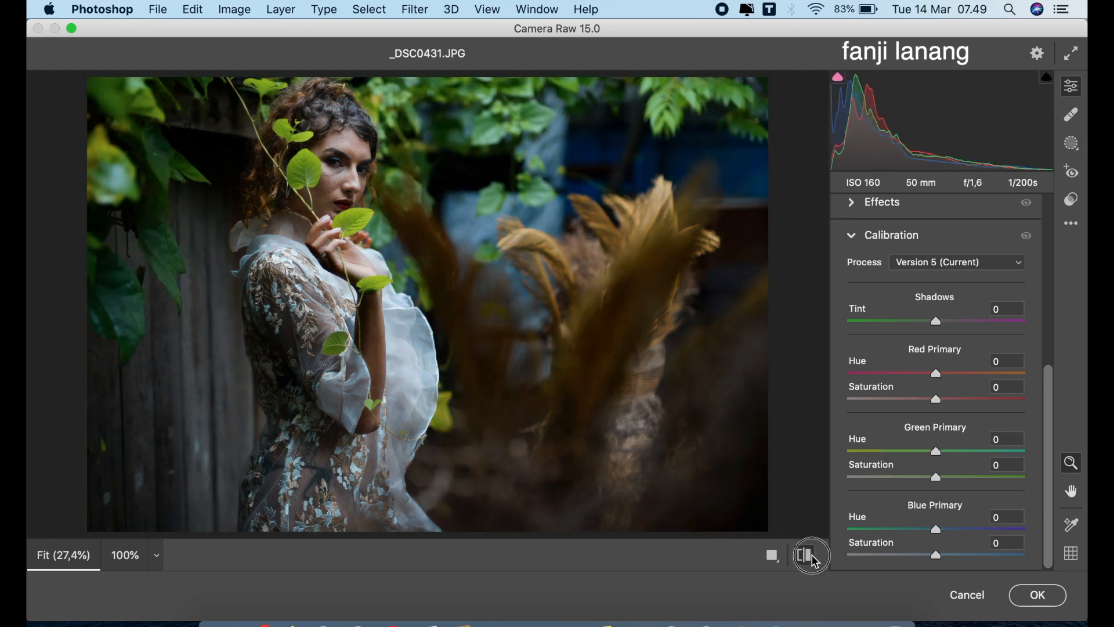
left_click(815, 560)
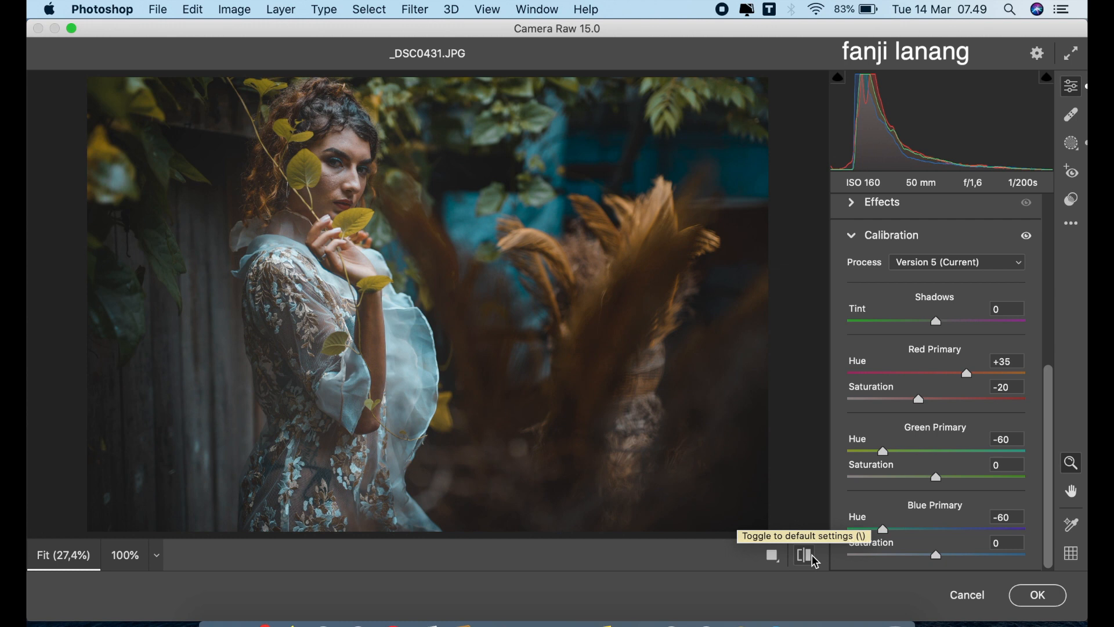
- Collapse the Calibration settings, set Dehaze to +50 in the Basic adjustments and compare the photo with the original
left_click(860, 243)
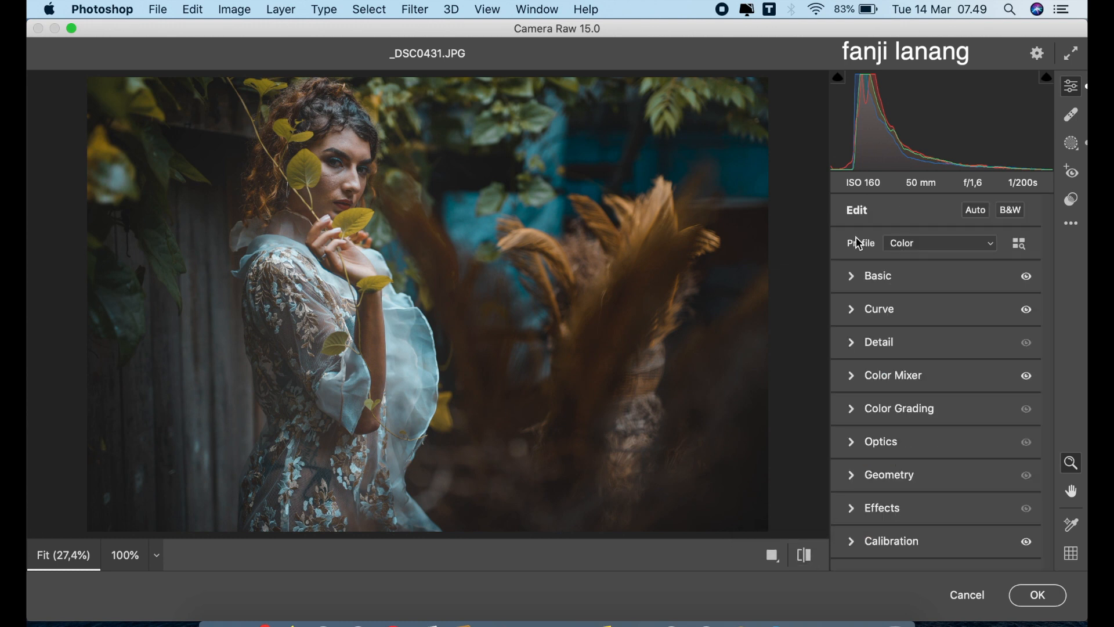
left_click(851, 279)
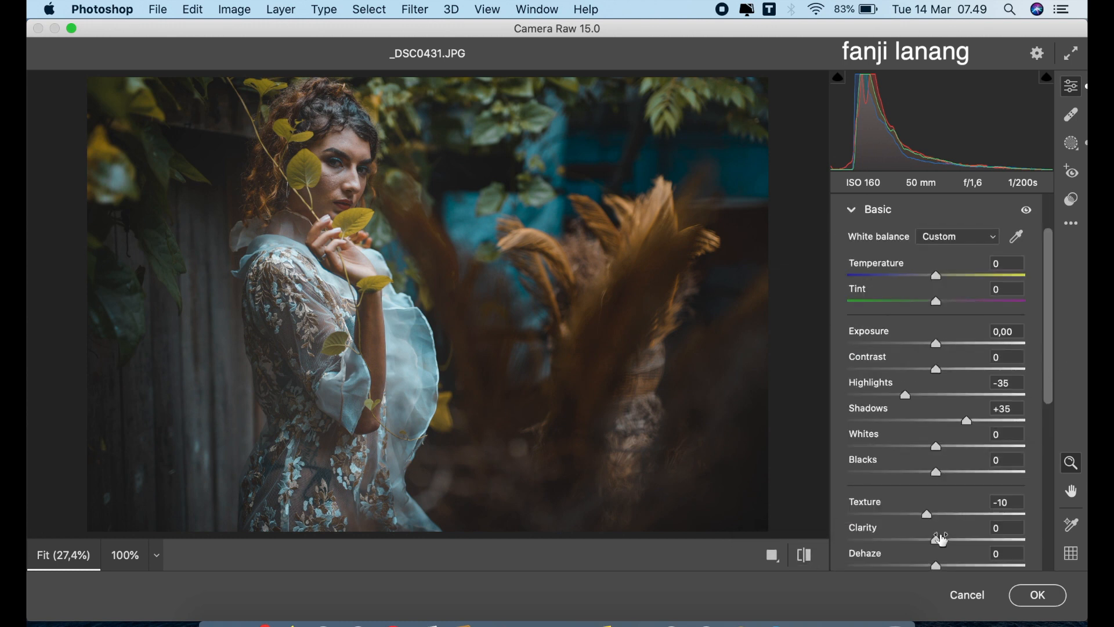
left_click(955, 566)
left_click_drag(956, 566, 981, 596)
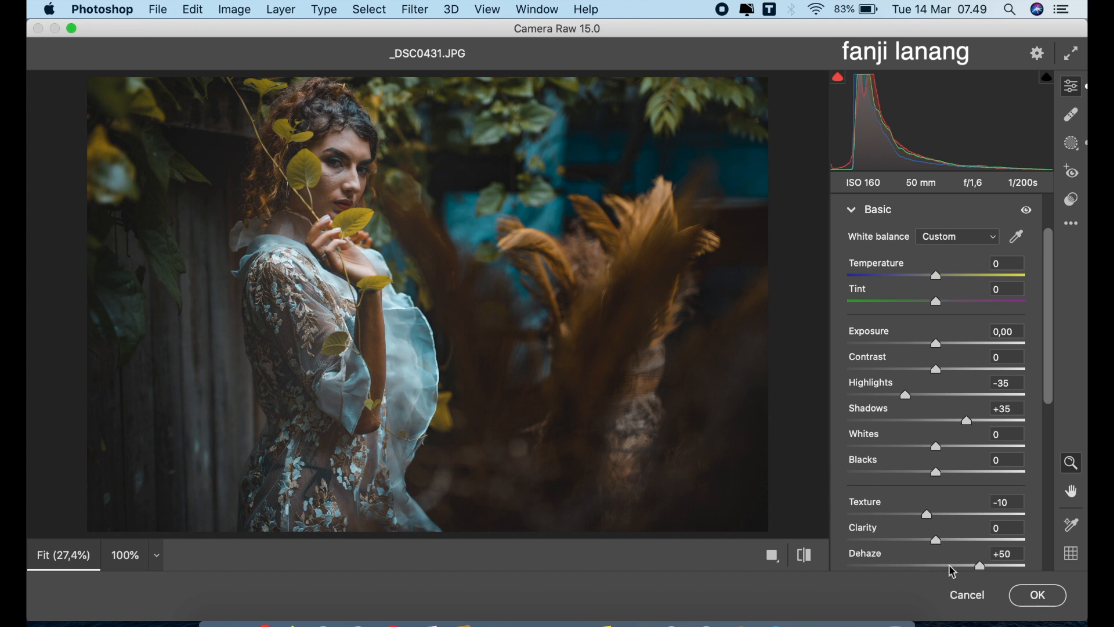
left_click(803, 554)
left_click(804, 554)
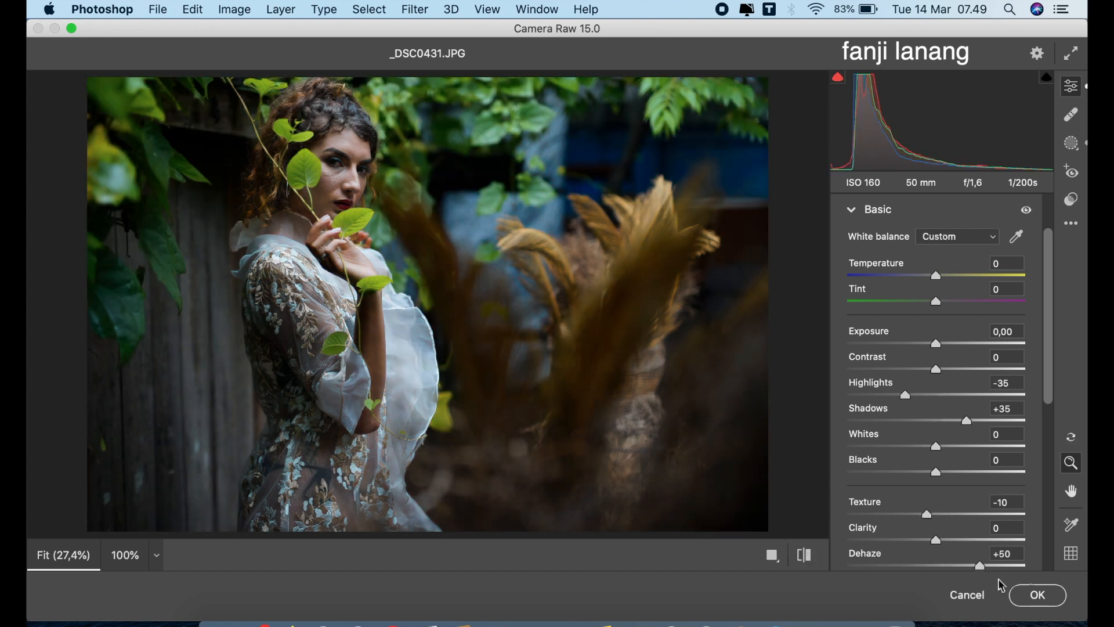
- Apply the Camera Raw grade and compare the Background copy layer with the original photo beneath it
left_click(1040, 596)
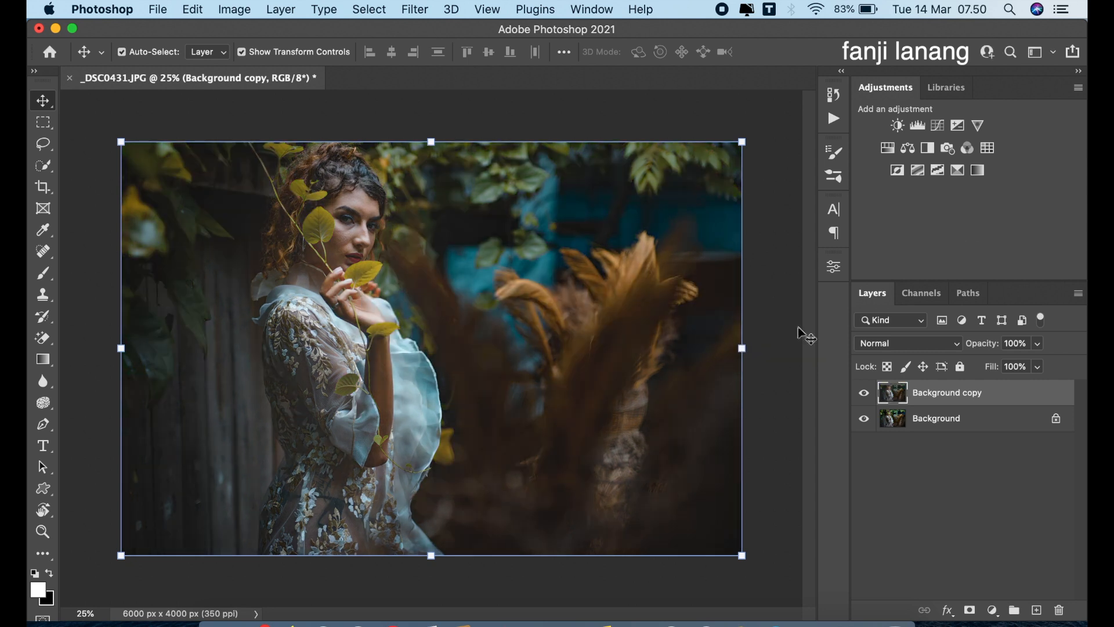
left_click(865, 400)
left_click(865, 393)
- Add a Selective Color adjustment layer and set its Blacks to Cyan +5%, Magenta +5% and Yellow -5%
left_click(993, 610)
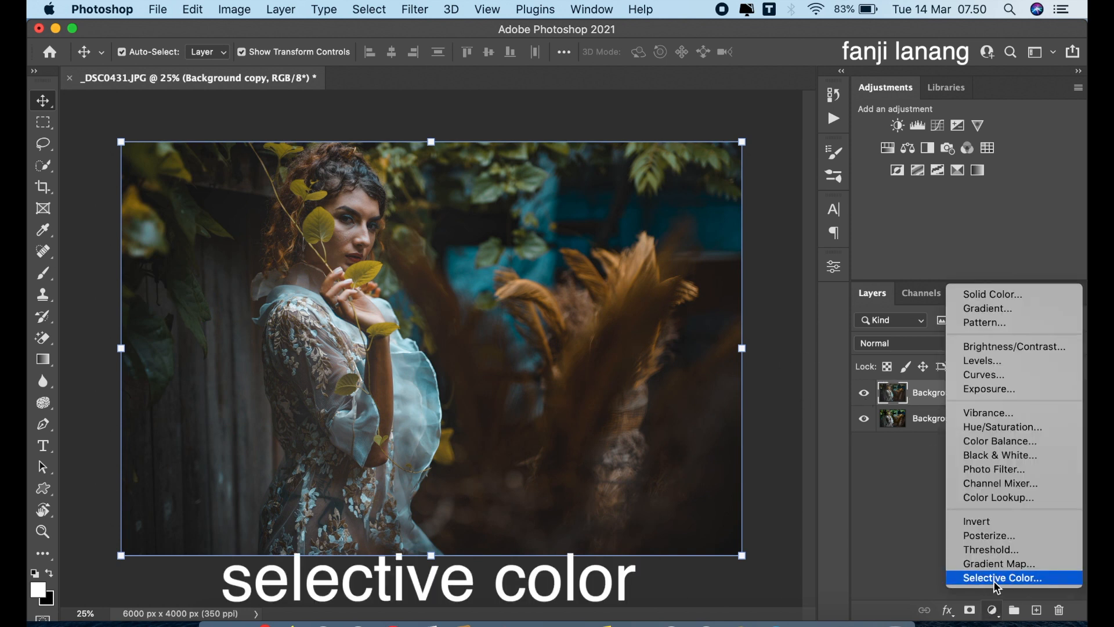
left_click(995, 578)
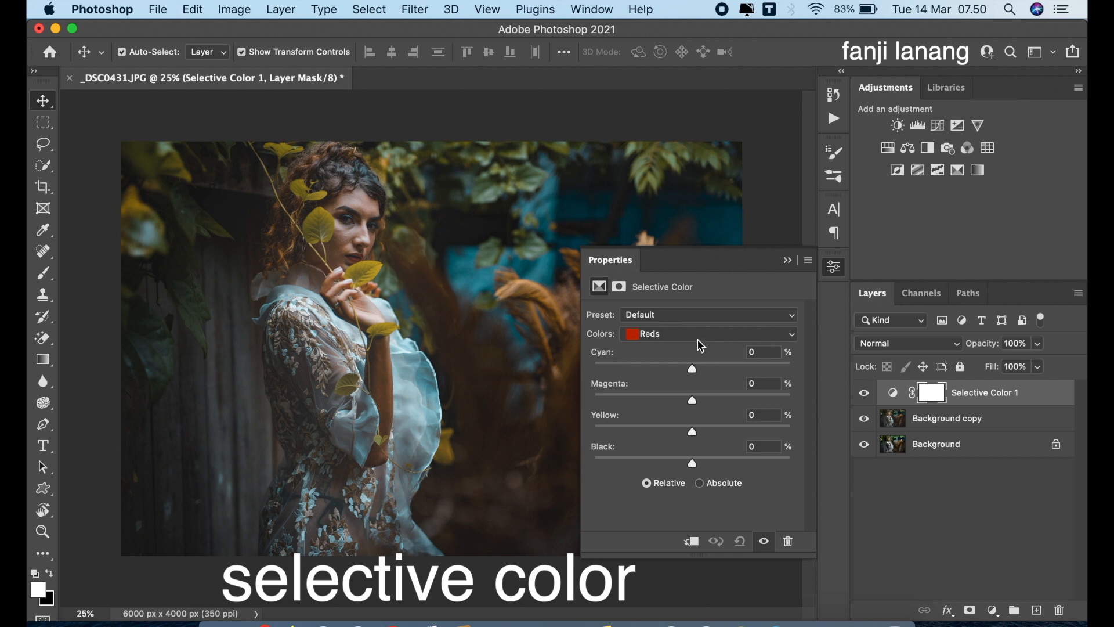
left_click(719, 340)
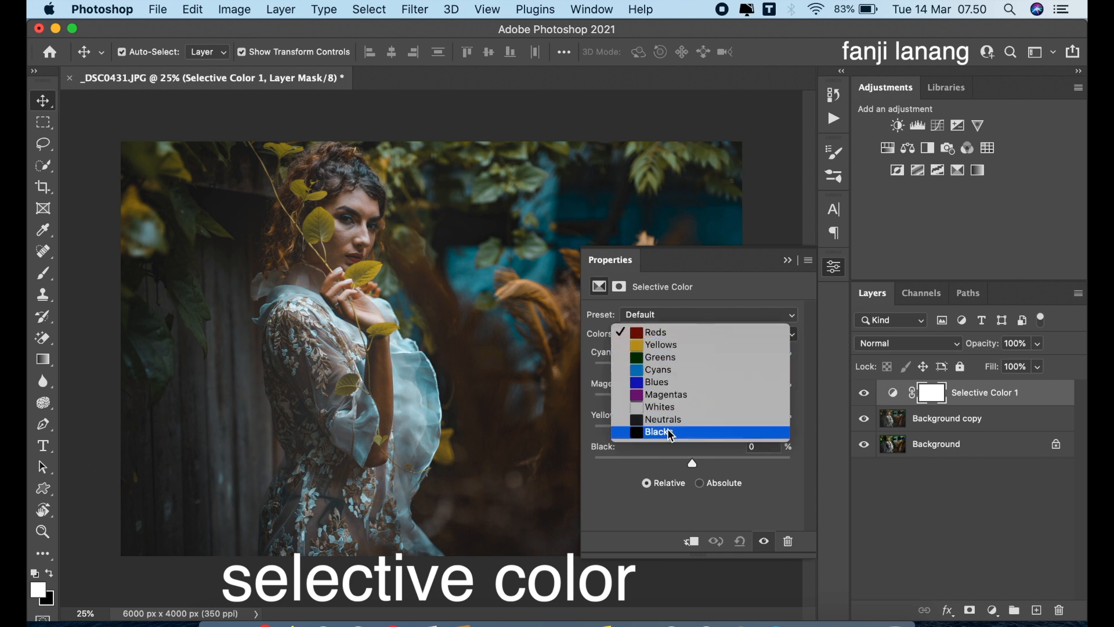
left_click(706, 438)
left_click_drag(696, 368, 699, 368)
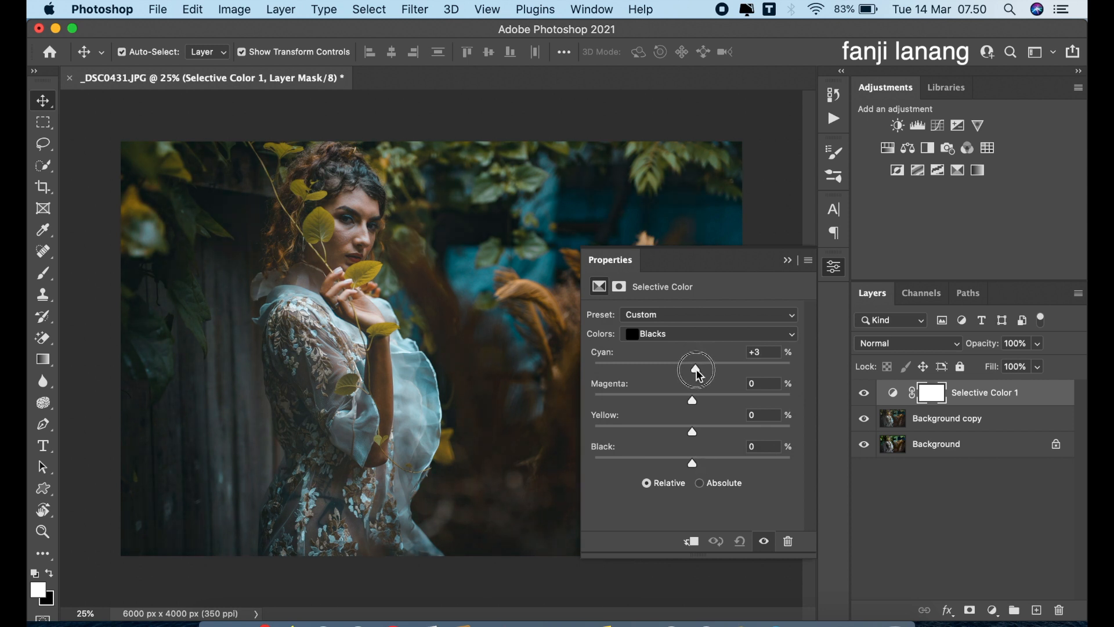
left_click_drag(697, 372, 698, 373)
left_click(699, 429)
mouse_move(699, 428)
left_mouse_down()
mouse_move(681, 428)
mouse_move(688, 441)
left_mouse_up()
left_click_drag(697, 396, 697, 400)
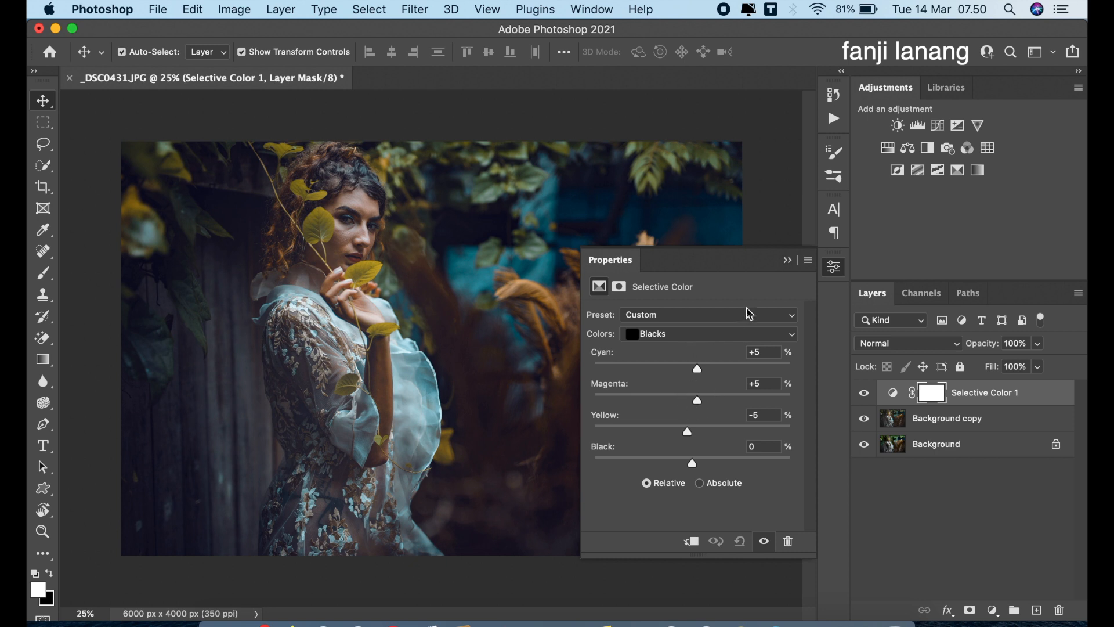
- Collapse the adjustment's properties and compare the photo without and with the Selective Color layer
left_click(787, 259)
left_click(864, 395)
left_click(864, 395)
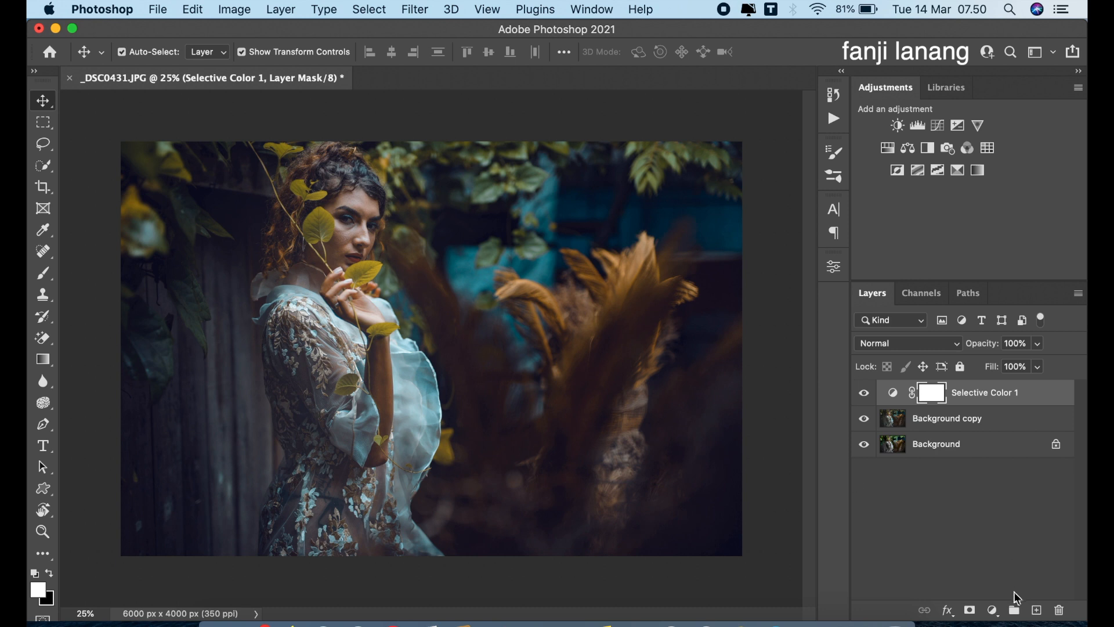
- Add a new layer and stamp the white signature brush once in the photo's lower-right corner
left_click(1036, 610)
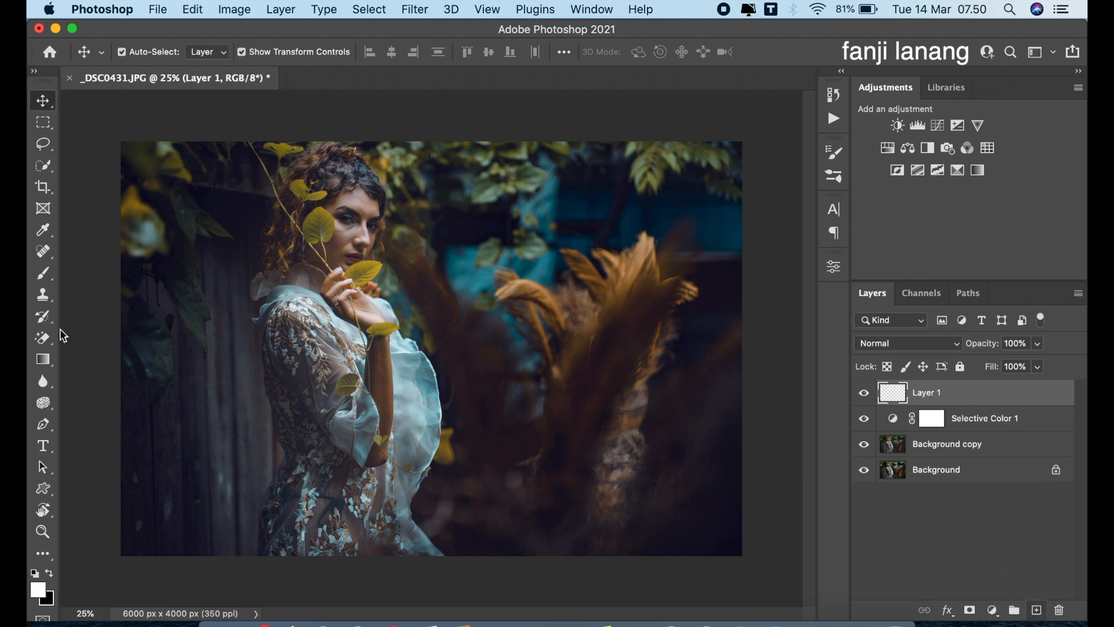
left_click(43, 272)
left_click(700, 539)
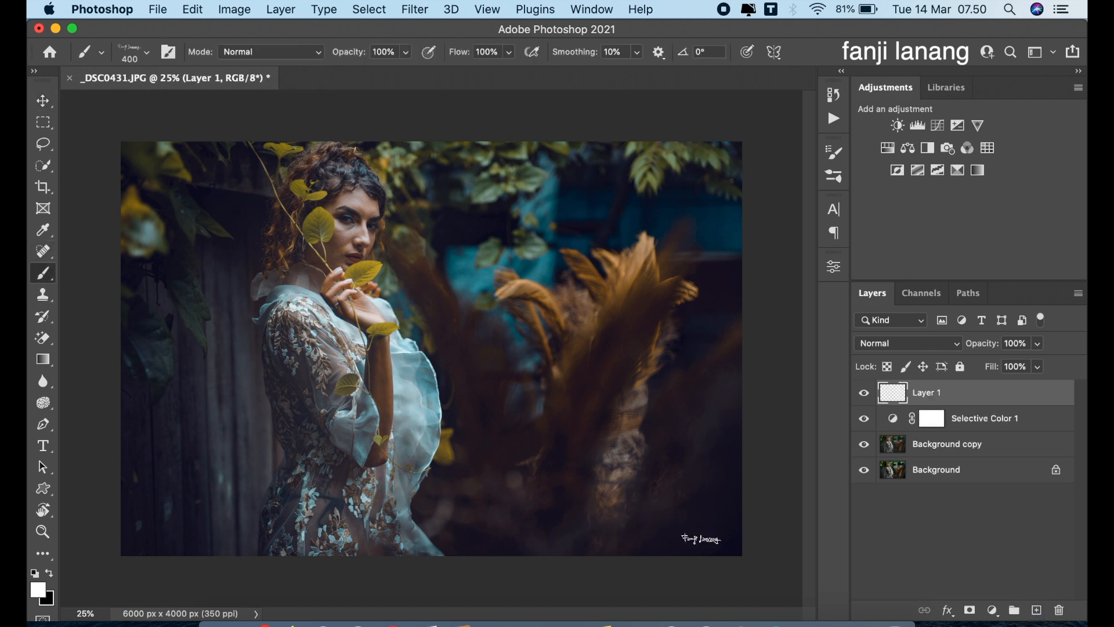